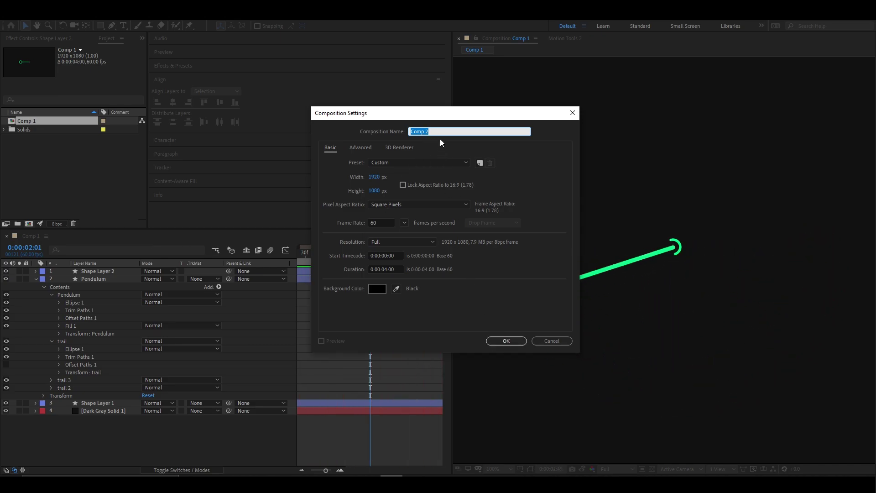
Create the 1920×1080, 60 fps, four-second composition Comp 2 and draw a green outlined circle with the Ellipse tool
{"action": "left_click", "coordinate": [506, 341]}
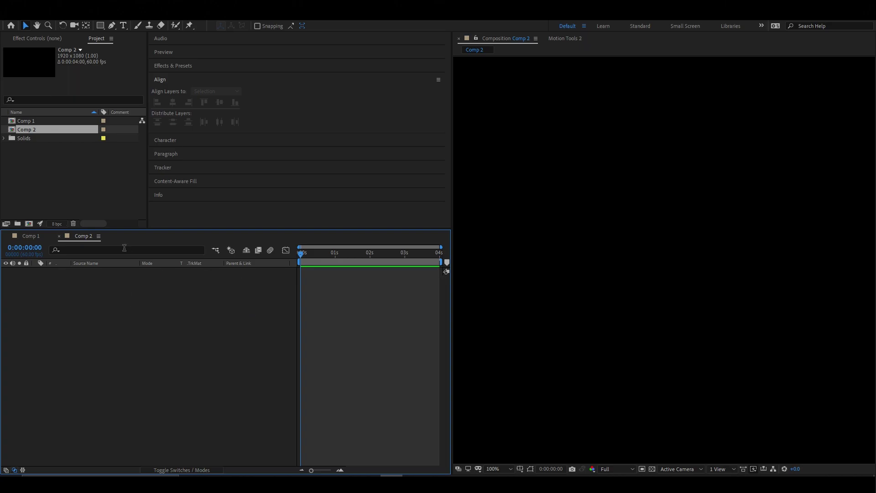
{"action": "left_click", "coordinate": [103, 26]}
{"action": "key", "text": "q"}
{"action": "key", "text": "q"}
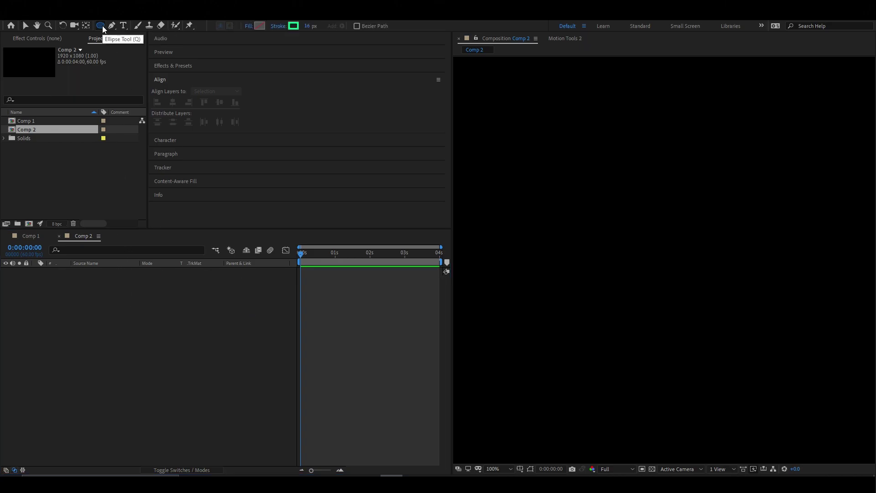
{"action": "scroll", "coordinate": [563, 242], "scroll_direction": "down", "scroll_amount": 3}
{"action": "scroll", "coordinate": [616, 246], "scroll_direction": "up", "scroll_amount": 3}
{"action": "left_click_drag", "start_coordinate": [629, 240], "coordinate": [780, 390]}
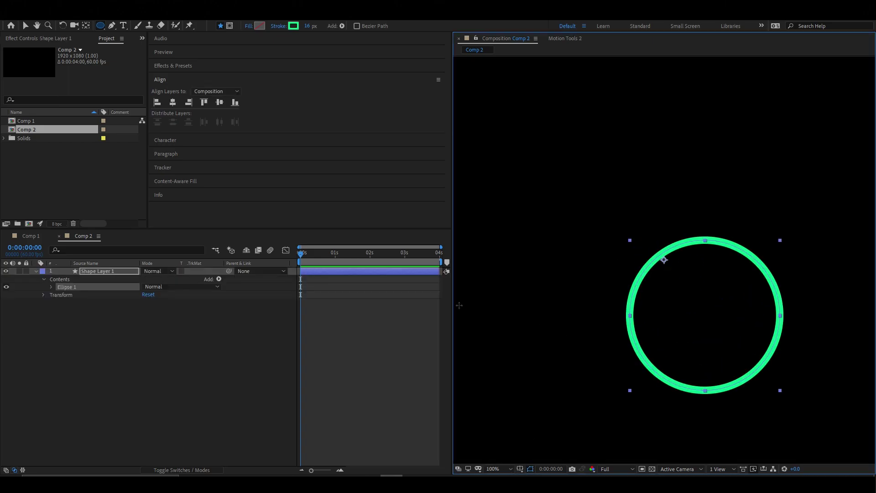
Shift the circle's stroke color from green to turquoise and center the circle horizontally and vertically in the composition
{"action": "left_click", "coordinate": [26, 26]}
{"action": "left_click", "coordinate": [365, 28]}
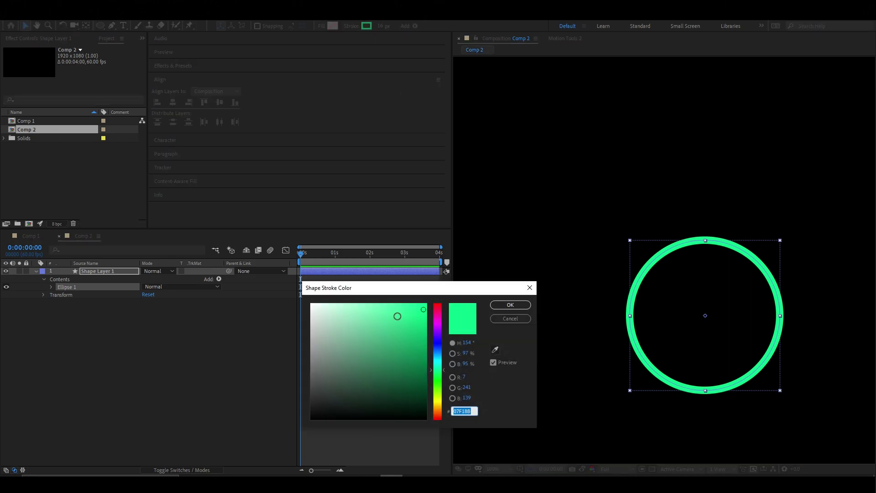
{"action": "mouse_move", "coordinate": [440, 370]}
{"action": "left_mouse_down"}
{"action": "mouse_move", "coordinate": [439, 324]}
{"action": "mouse_move", "coordinate": [439, 362]}
{"action": "left_mouse_up"}
{"action": "left_click", "coordinate": [521, 305]}
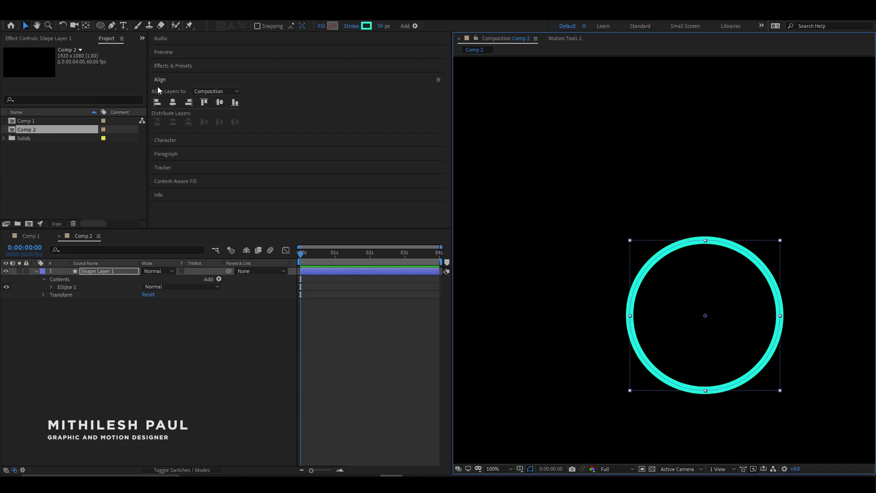
{"action": "left_click", "coordinate": [172, 102]}
{"action": "left_click", "coordinate": [219, 103]}
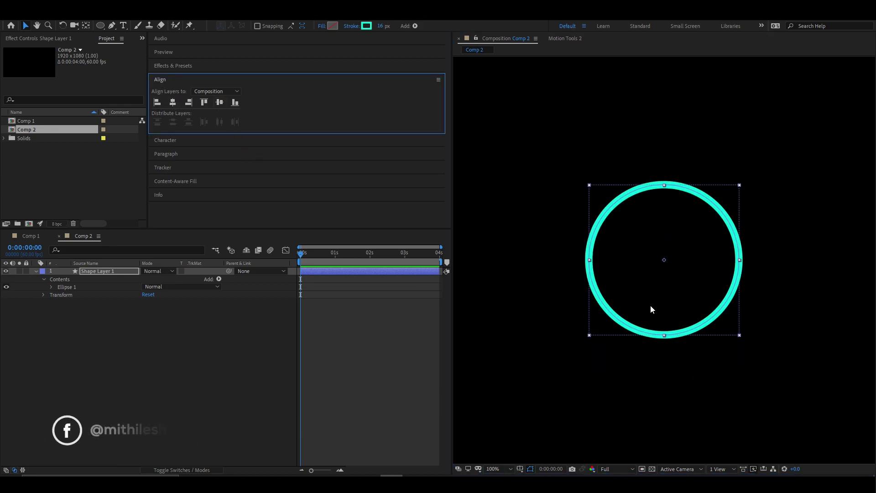
Add a Trim Paths operator to the circle's shape layer and reveal its properties
{"action": "left_click", "coordinate": [243, 357]}
{"action": "left_click", "coordinate": [635, 258]}
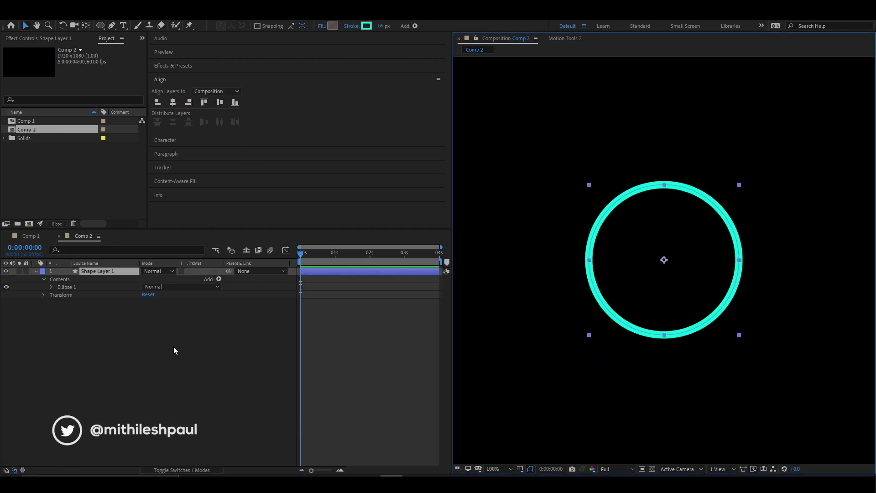
{"action": "left_click", "coordinate": [44, 279]}
{"action": "left_click", "coordinate": [219, 279]}
{"action": "left_click", "coordinate": [254, 228]}
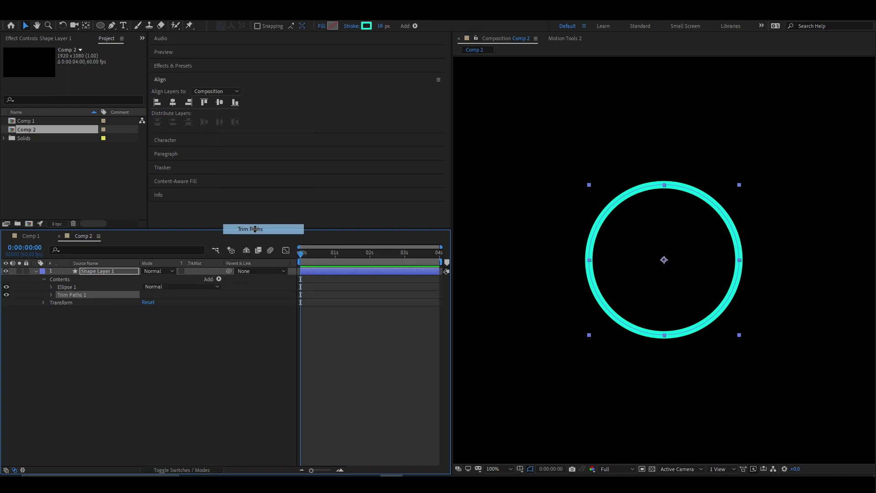
{"action": "left_click", "coordinate": [51, 295]}
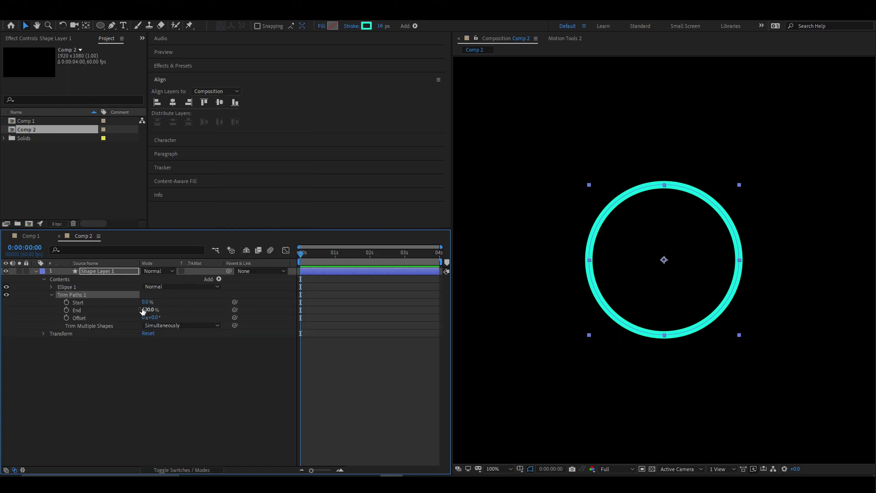
Set the Trim Paths End to 50% and Offset to 90° so only the lower half of the circle is drawn
{"action": "left_click", "coordinate": [143, 310]}
{"action": "type", "text": "50"}
{"action": "key", "text": "Return"}
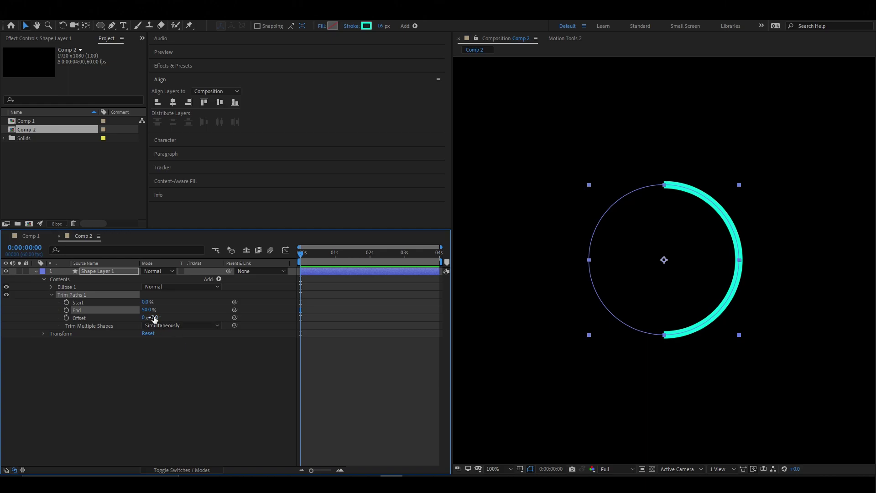
{"action": "left_click", "coordinate": [154, 318]}
{"action": "type", "text": "90"}
{"action": "key", "text": "Return"}
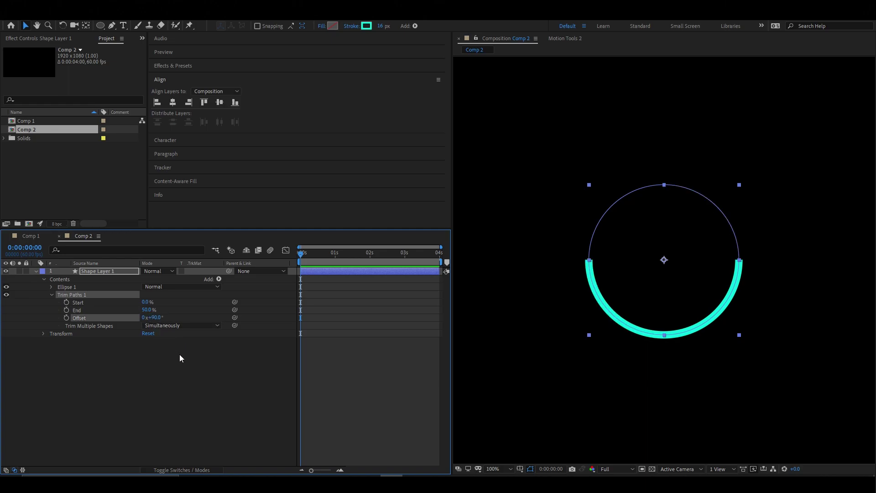
{"action": "left_click", "coordinate": [668, 307]}
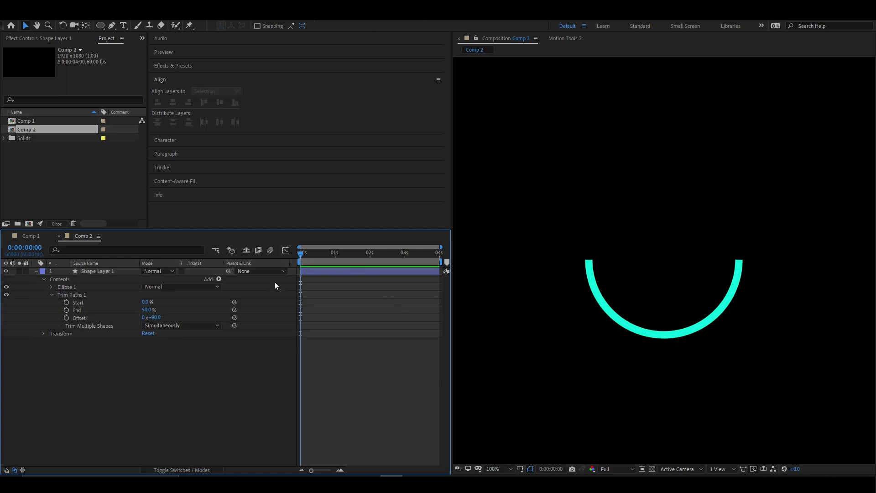
Keyframe the Trim Paths Start and End at the first frame, with End set to 0.1%
{"action": "left_click", "coordinate": [66, 302]}
{"action": "left_click", "coordinate": [66, 309]}
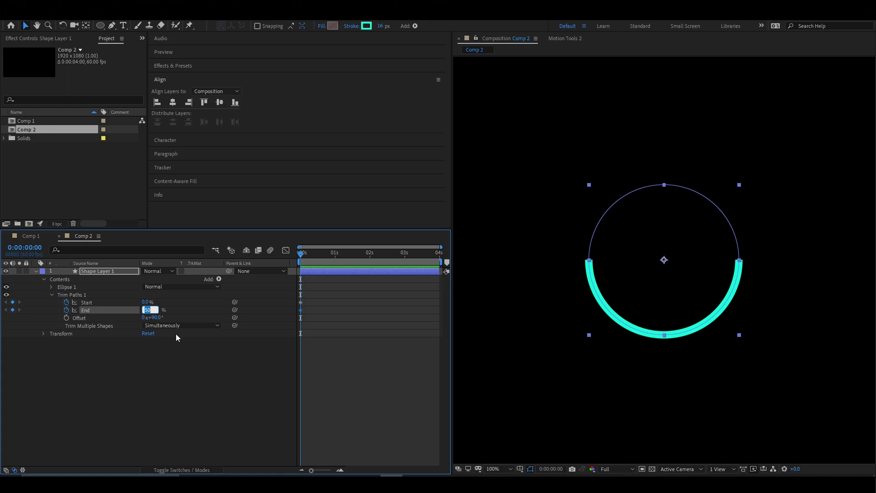
{"action": "type", "text": "0.1"}
{"action": "key", "text": "Return"}
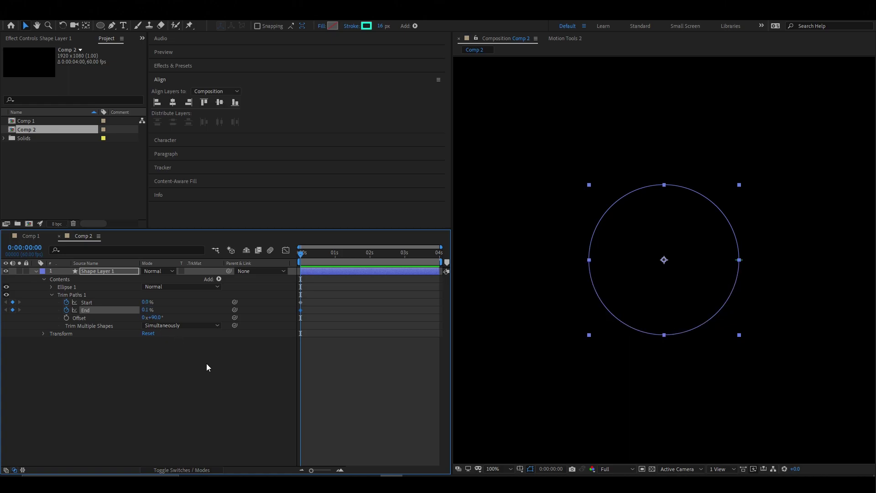
At 0:00:00:40, keyframe the Trim Paths Start at 49.9% and End at 50%, and play back the animation
{"action": "left_click_drag", "start_coordinate": [300, 250], "coordinate": [324, 256]}
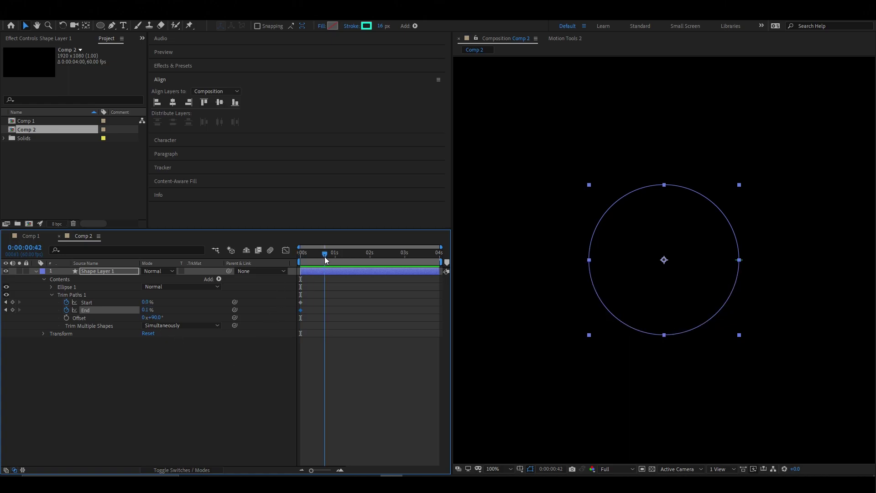
{"action": "scroll", "coordinate": [331, 306], "scroll_direction": "up", "scroll_amount": 3}
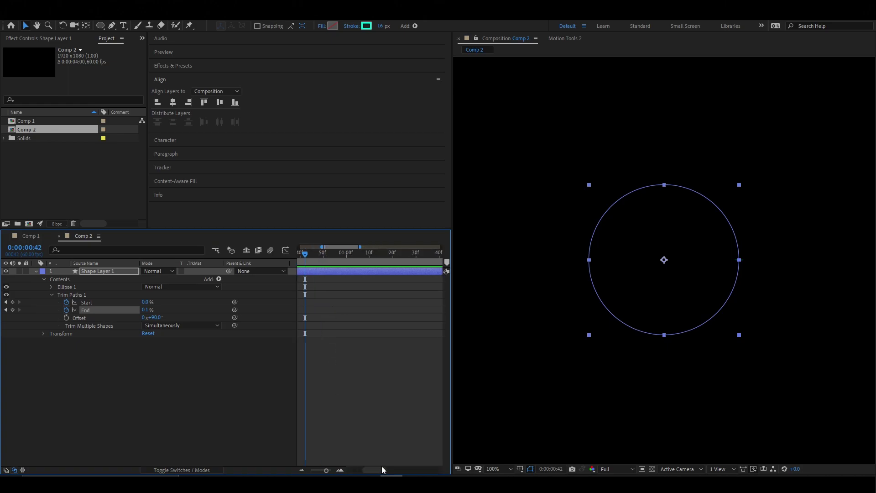
{"action": "left_click_drag", "start_coordinate": [381, 467], "coordinate": [350, 464]}
{"action": "left_click_drag", "start_coordinate": [392, 255], "coordinate": [393, 254]}
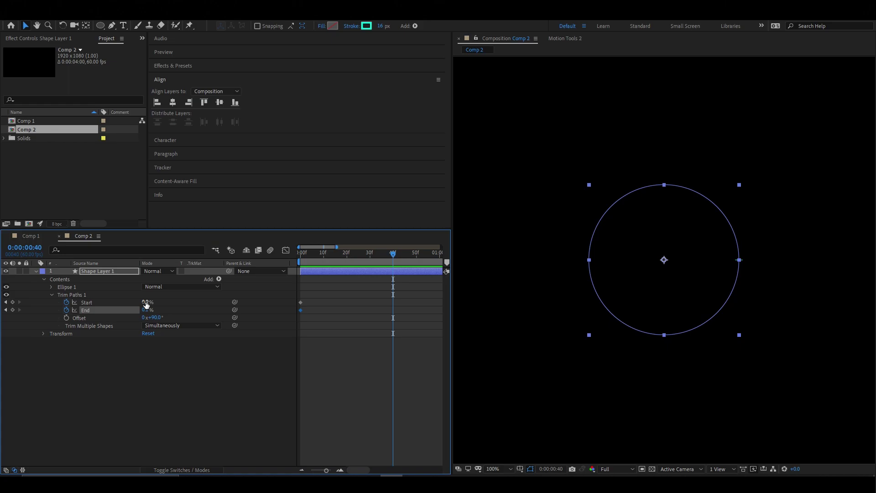
{"action": "left_click", "coordinate": [145, 302]}
{"action": "type", "text": "49.9"}
{"action": "key", "text": "Return"}
{"action": "left_click", "coordinate": [145, 310]}
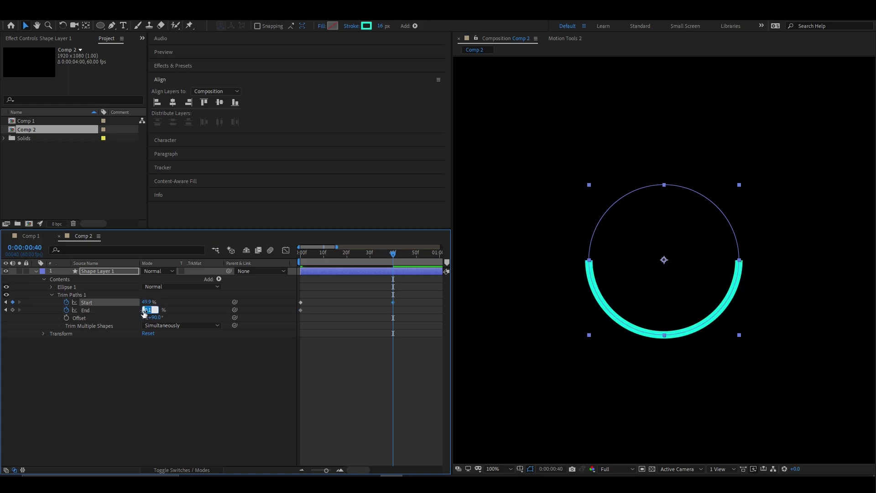
{"action": "type", "text": "50"}
{"action": "key", "text": "Return"}
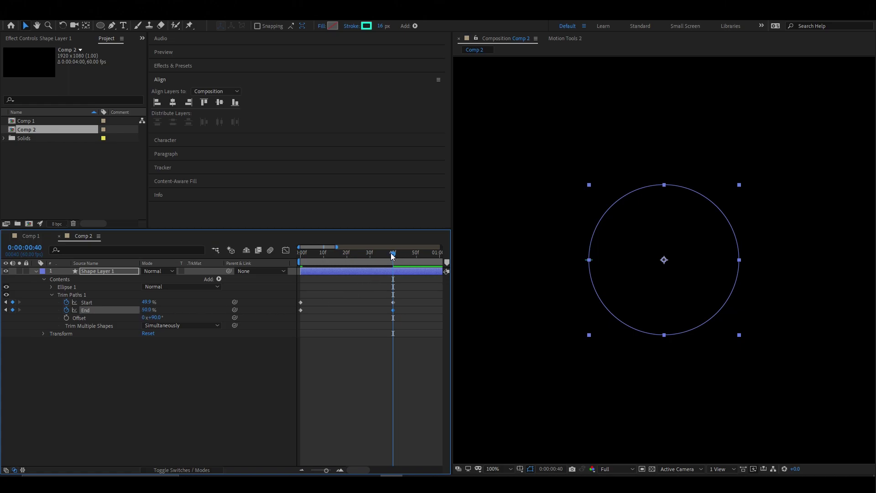
{"action": "left_click_drag", "start_coordinate": [391, 256], "coordinate": [262, 271]}
{"action": "key", "text": "space"}
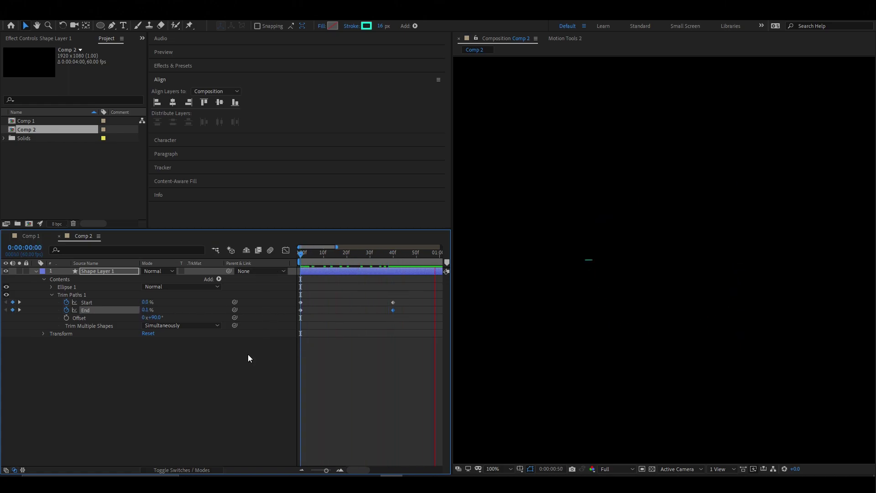
At 0:00:00:31, add Offset Paths to the shape layer and set its line join to Round Join
{"action": "mouse_move", "coordinate": [369, 256]}
{"action": "left_mouse_down"}
{"action": "mouse_move", "coordinate": [293, 258]}
{"action": "mouse_move", "coordinate": [371, 264]}
{"action": "left_mouse_up"}
{"action": "left_click", "coordinate": [270, 371]}
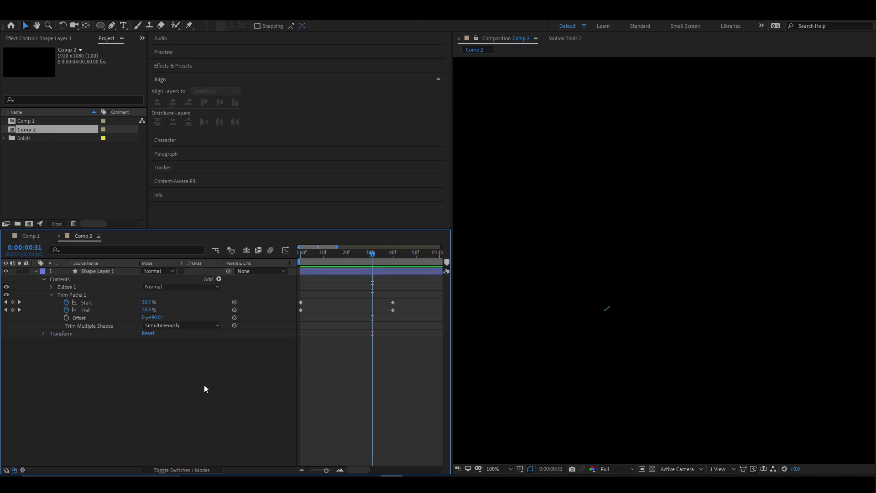
{"action": "left_click", "coordinate": [51, 294]}
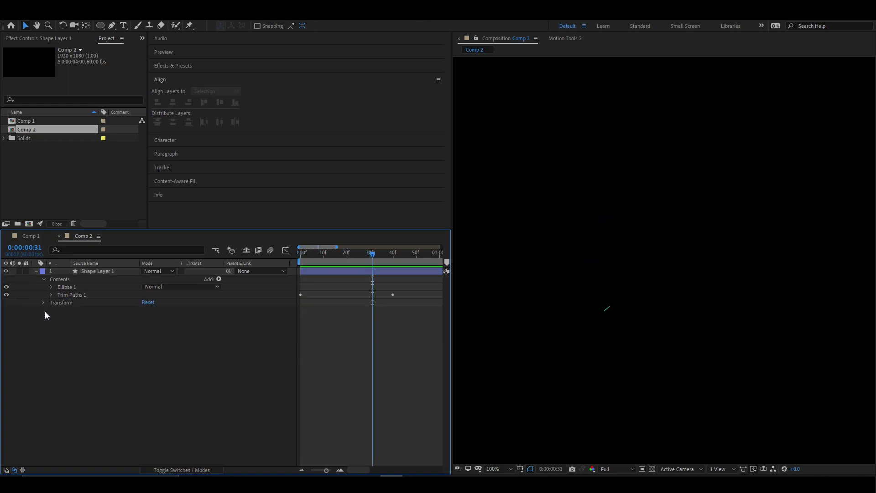
{"action": "left_click", "coordinate": [219, 279]}
{"action": "left_click", "coordinate": [254, 189]}
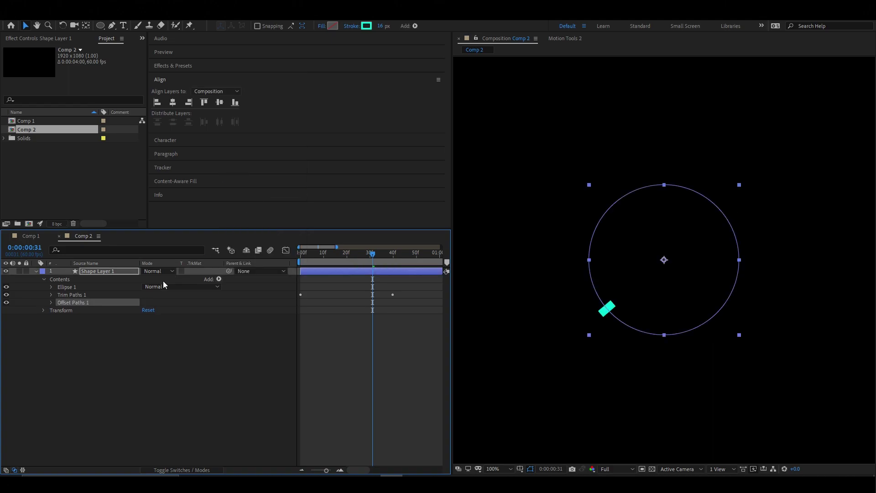
{"action": "left_click", "coordinate": [51, 303]}
{"action": "left_click", "coordinate": [162, 318]}
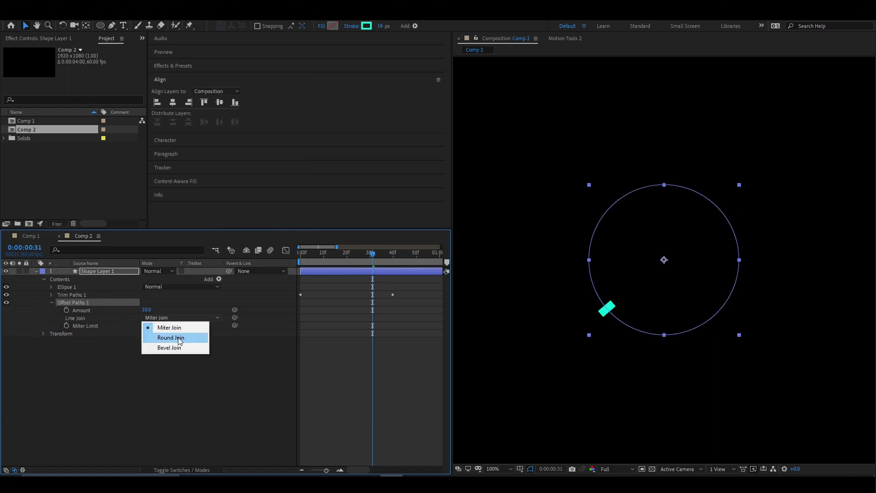
{"action": "left_click", "coordinate": [178, 337]}
Try Offset Paths amounts of 2, 15 and 33 on the small moving segment
{"action": "left_click_drag", "start_coordinate": [146, 312], "coordinate": [142, 312]}
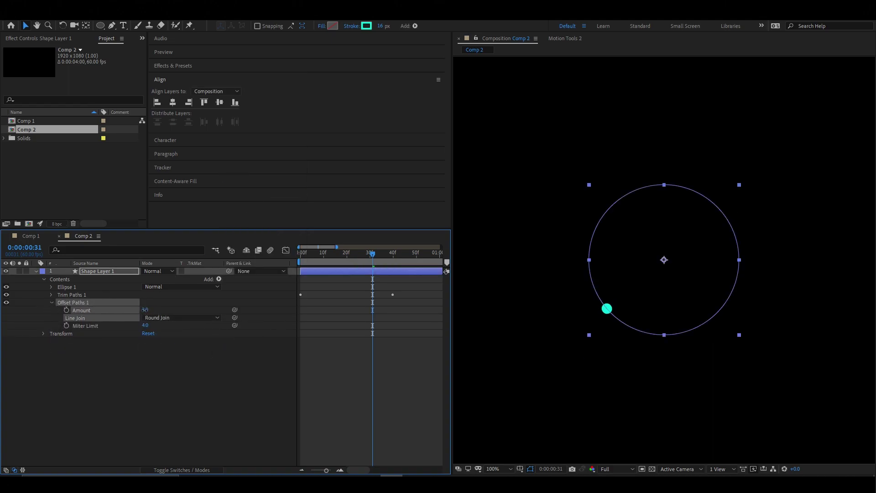
{"action": "left_click", "coordinate": [146, 325]}
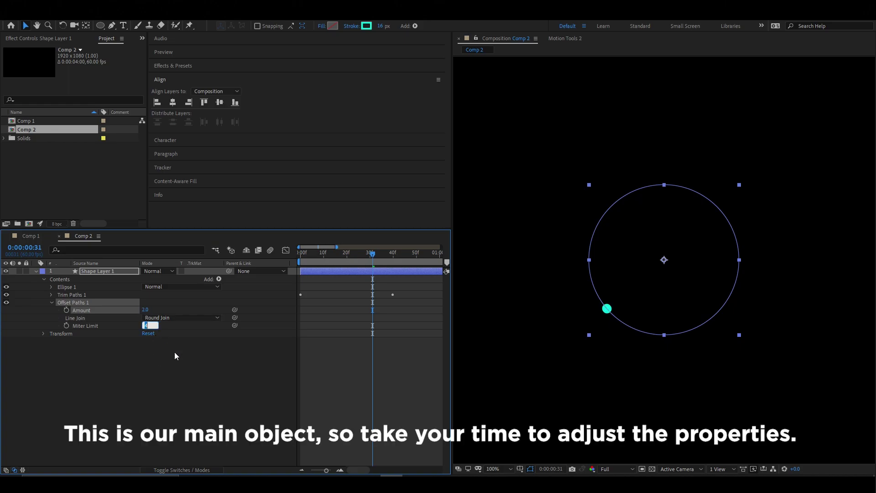
{"action": "left_click", "coordinate": [177, 358]}
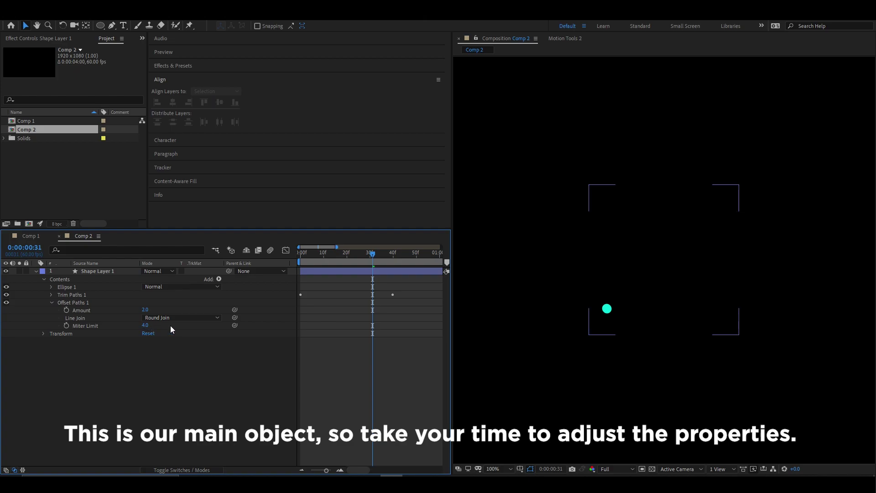
{"action": "left_click", "coordinate": [147, 310]}
{"action": "key", "text": "Return"}
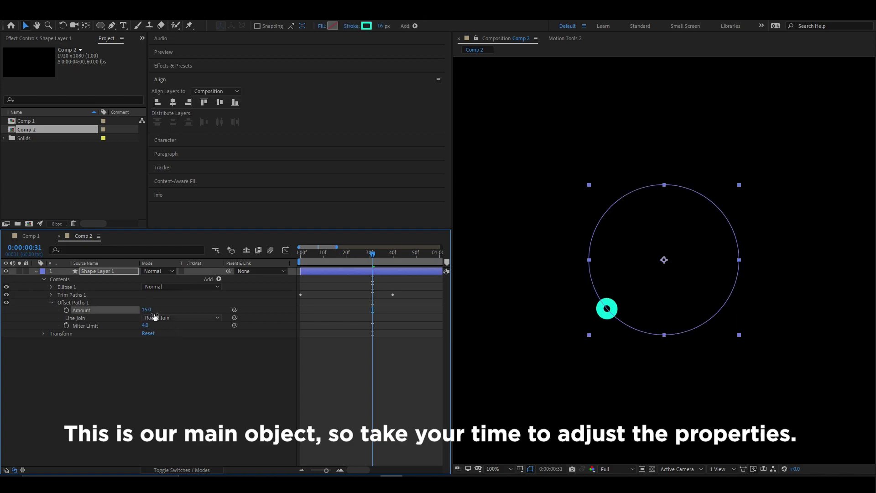
{"action": "left_click_drag", "start_coordinate": [148, 311], "coordinate": [155, 309]}
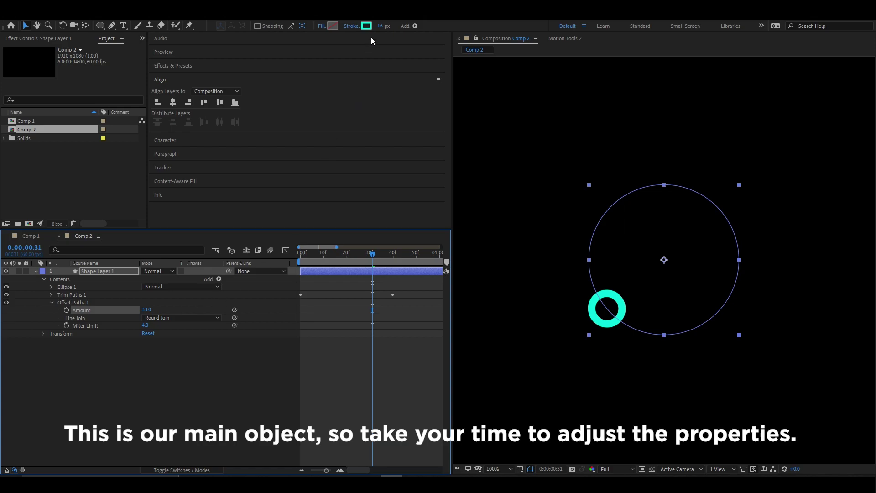
Thin the shape's stroke to 7 px and fine-tune the Offset Paths amount to make a smaller ring
{"action": "left_click_drag", "start_coordinate": [382, 25], "coordinate": [378, 26]}
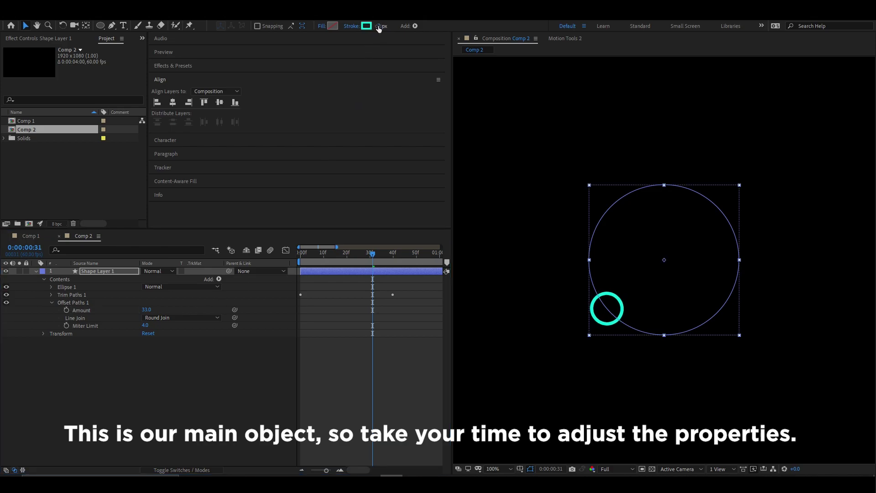
{"action": "left_click", "coordinate": [145, 310]}
{"action": "type", "text": "15"}
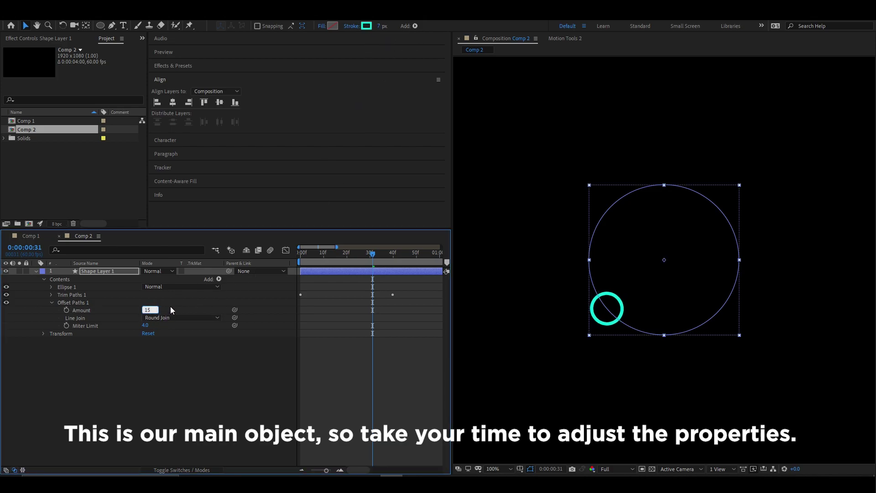
{"action": "key", "text": "Return"}
{"action": "left_click", "coordinate": [149, 311]}
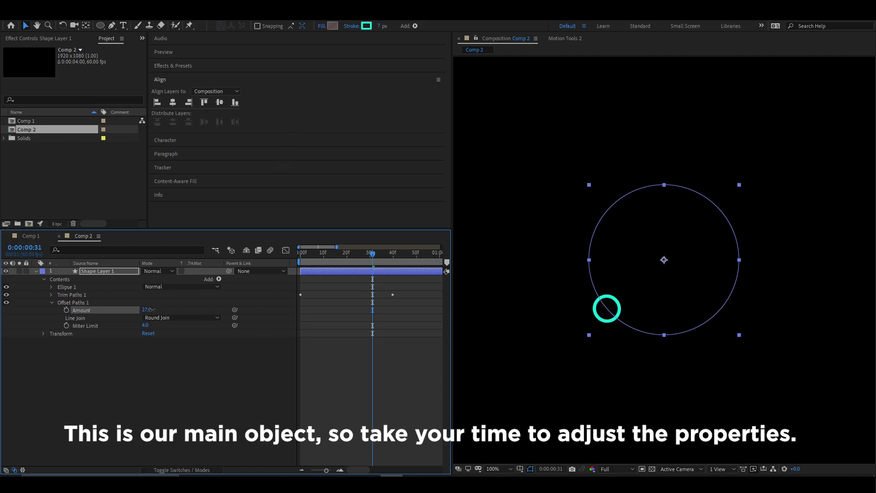
{"action": "left_click_drag", "start_coordinate": [146, 309], "coordinate": [150, 310]}
{"action": "key", "text": "F2"}
Scale the shape layer up to 194% and expand its transform properties
{"action": "left_click", "coordinate": [104, 271]}
{"action": "key", "text": "s"}
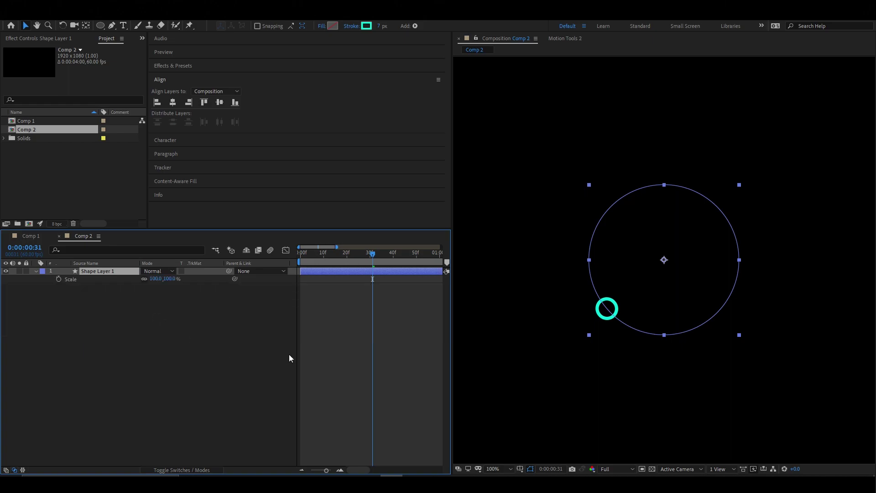
{"action": "left_click_drag", "start_coordinate": [166, 278], "coordinate": [204, 275]}
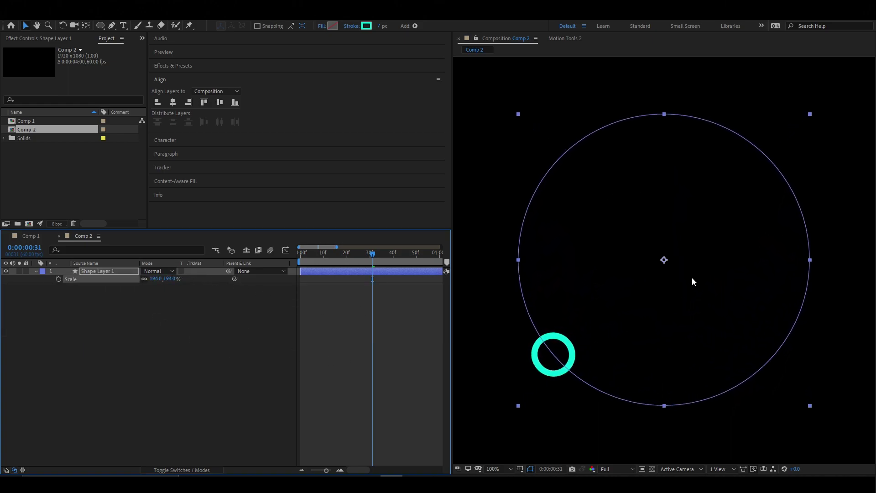
{"action": "left_click", "coordinate": [36, 271]}
{"action": "left_click", "coordinate": [36, 271]}
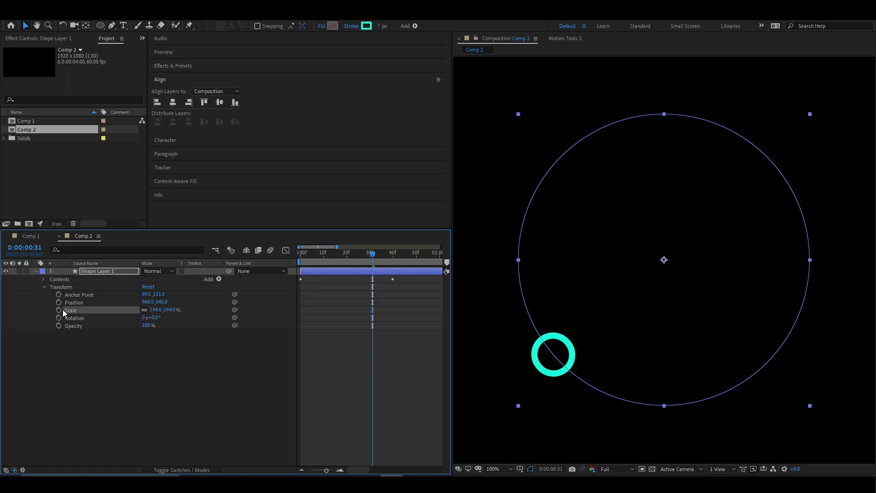
Enlarge the ring by setting the Offset Paths amount to 28 and the stroke width to 9 px
{"action": "left_click", "coordinate": [44, 286]}
{"action": "left_click", "coordinate": [43, 279]}
{"action": "left_click", "coordinate": [51, 303]}
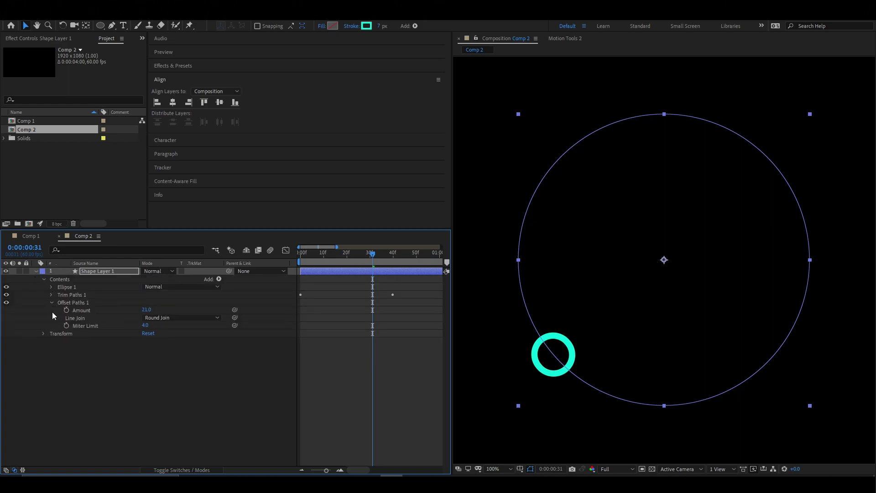
{"action": "left_click_drag", "start_coordinate": [146, 309], "coordinate": [157, 310]}
{"action": "left_click_drag", "start_coordinate": [378, 26], "coordinate": [380, 28]}
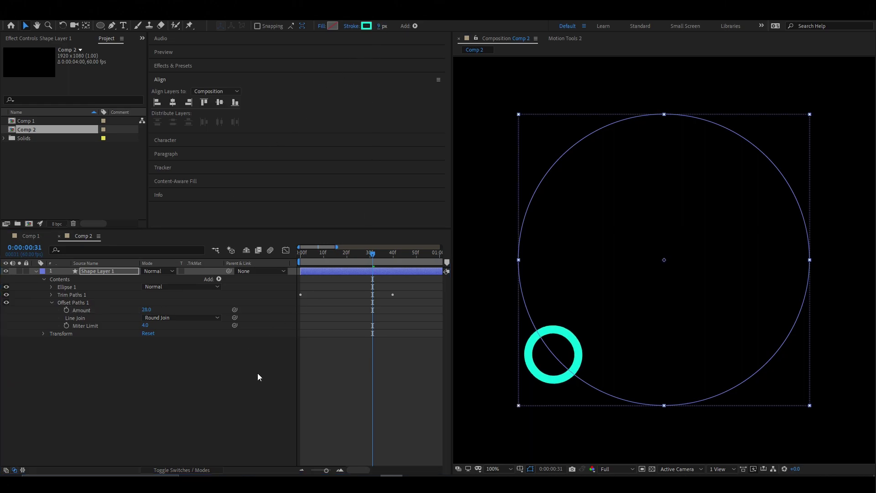
{"action": "left_click", "coordinate": [52, 302]}
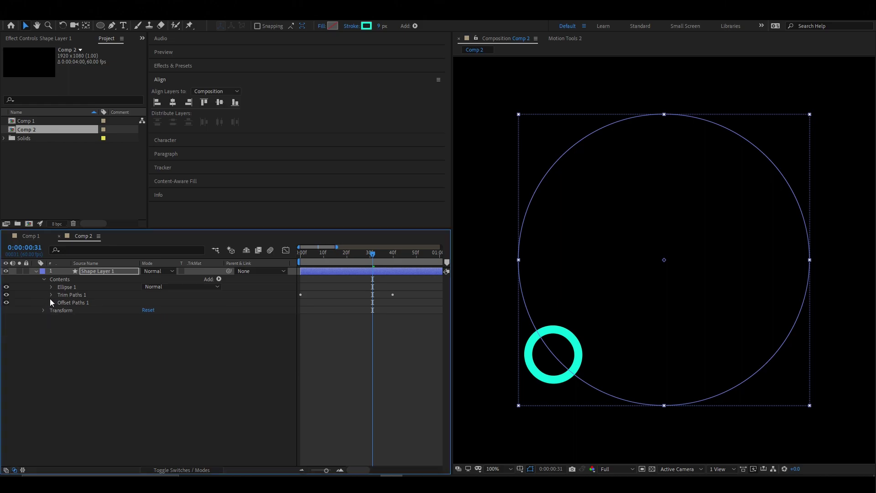
Apply Easy Ease to all the Start and End keyframes of Trim Paths 1
{"action": "left_click", "coordinate": [51, 295]}
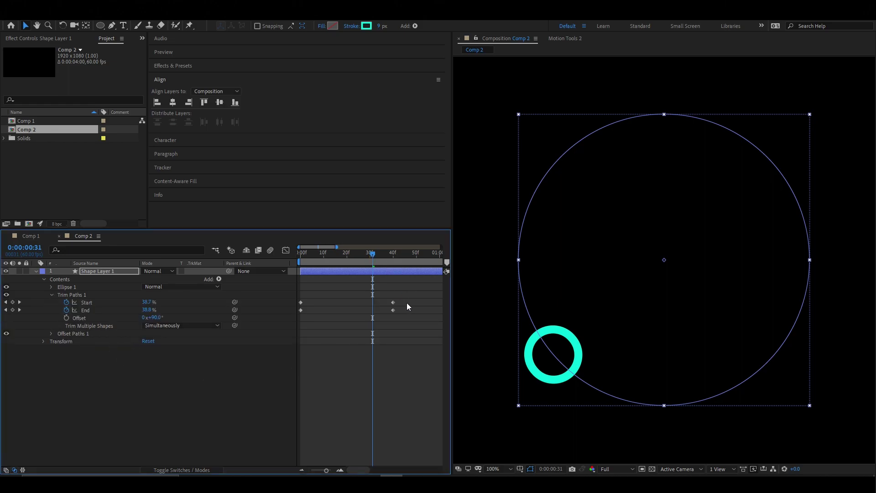
{"action": "left_click_drag", "start_coordinate": [407, 303], "coordinate": [292, 324]}
{"action": "key", "text": "F9"}
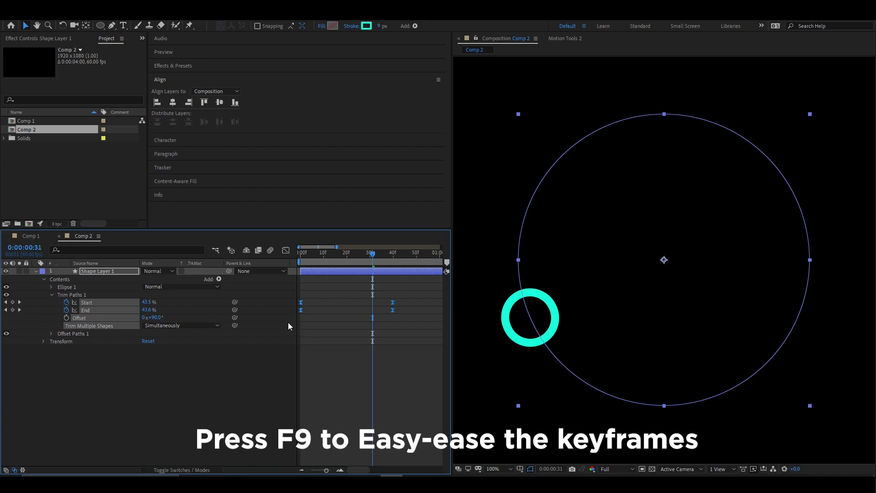
Reshape the Trim Paths speed curve so it starts and ends slowly with a sharp peak midway between the keyframes
{"action": "left_click", "coordinate": [286, 250]}
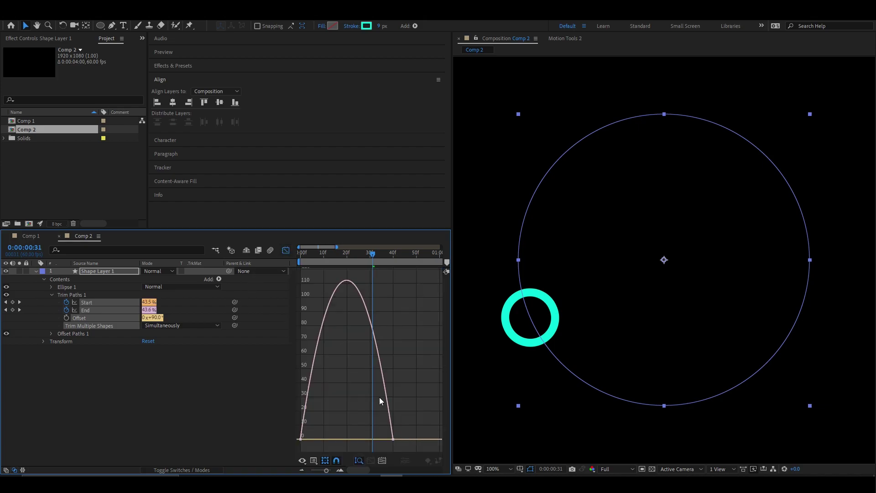
{"action": "left_click", "coordinate": [391, 434]}
{"action": "left_click_drag", "start_coordinate": [391, 434], "coordinate": [362, 436]}
{"action": "mouse_move", "coordinate": [332, 428]}
{"action": "left_mouse_down"}
{"action": "mouse_move", "coordinate": [291, 447]}
{"action": "mouse_move", "coordinate": [333, 437]}
{"action": "left_mouse_up"}
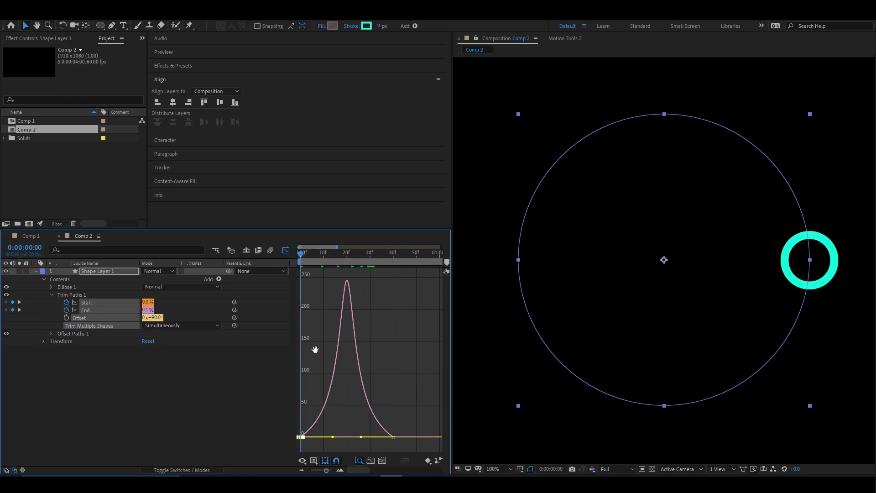
{"action": "left_click", "coordinate": [90, 346]}
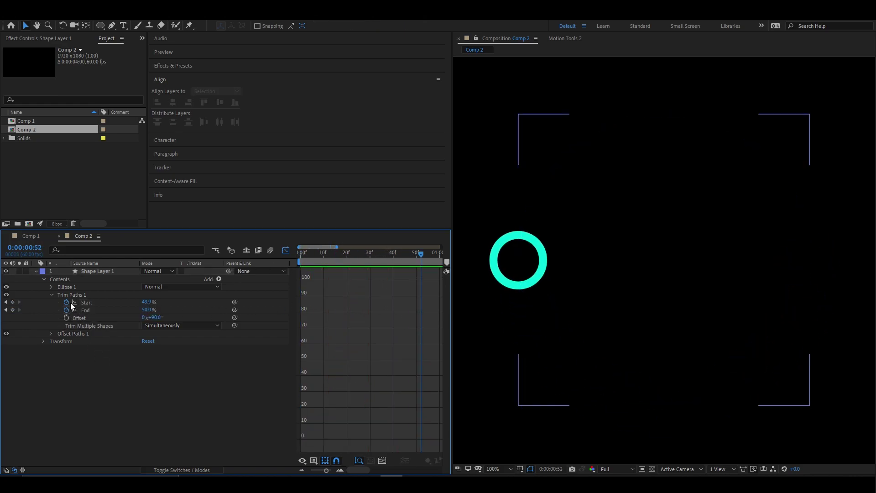
{"action": "key", "text": "shift+F3"}
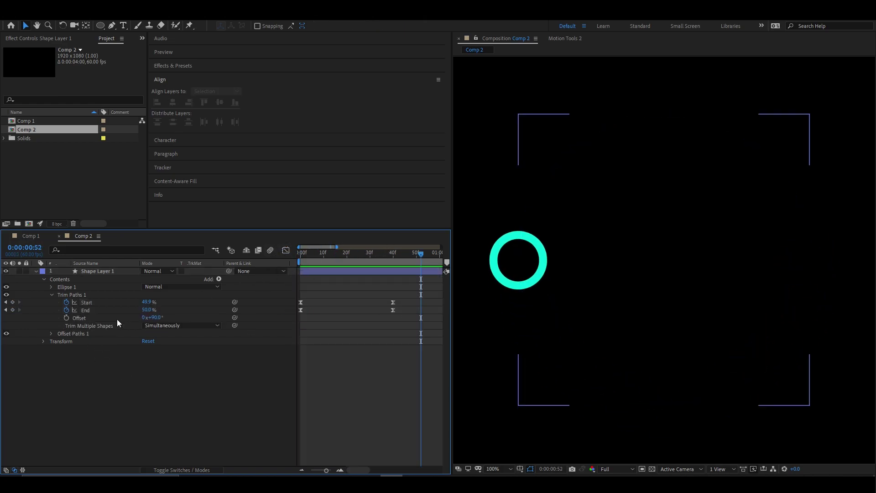
Add the expression loopOut("pingpong") to the Trim Paths Start property and play back the animation
{"action": "left_click", "coordinate": [66, 302], "text": "alt"}
{"action": "type", "text": "loop"}
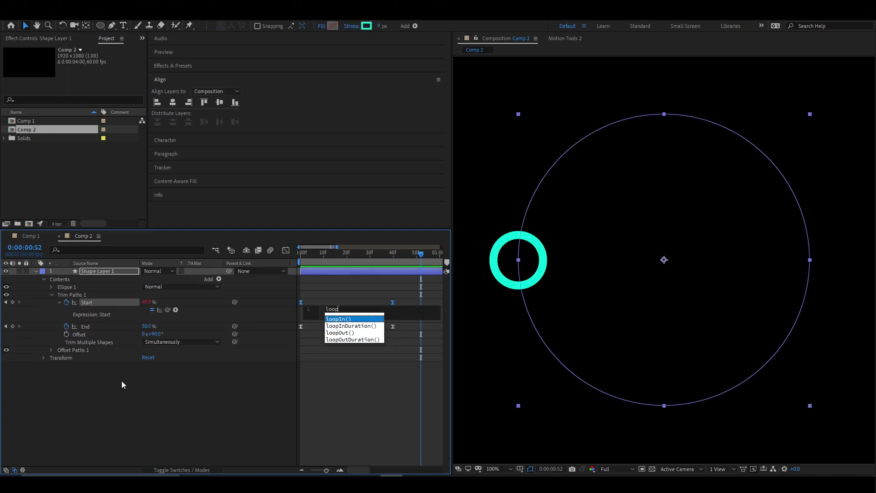
{"action": "type", "text": "Out"}
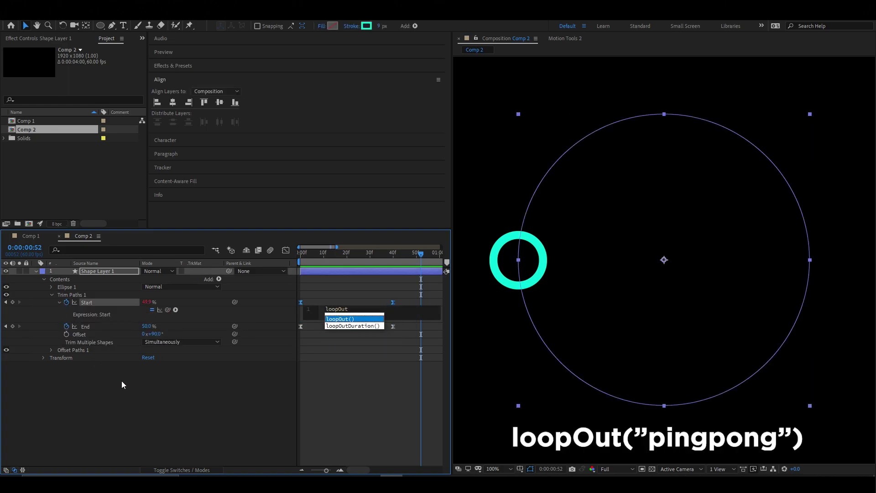
{"action": "key", "text": "Return"}
{"action": "type", "text": "\""}
{"action": "key", "text": "Down"}
{"action": "key", "text": "Down"}
{"action": "key", "text": "Down"}
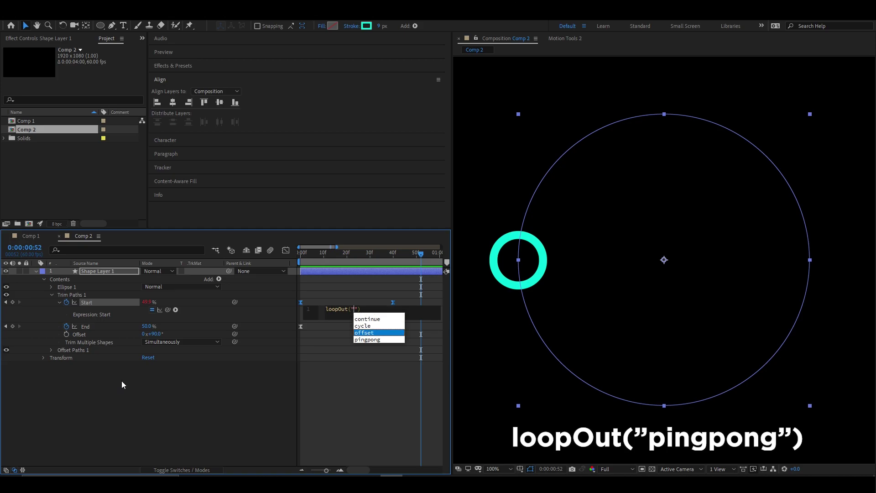
{"action": "key", "text": "Return"}
{"action": "left_click", "coordinate": [331, 396]}
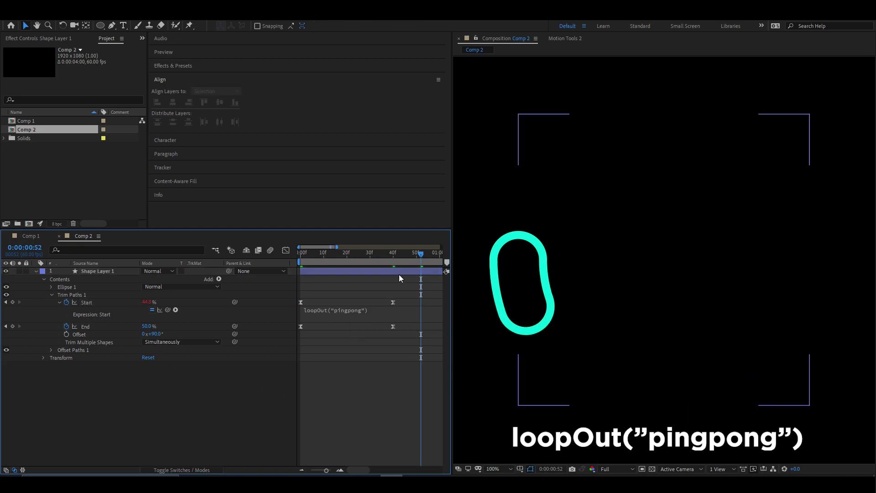
{"action": "left_click_drag", "start_coordinate": [419, 253], "coordinate": [301, 253]}
{"action": "key", "text": "space"}
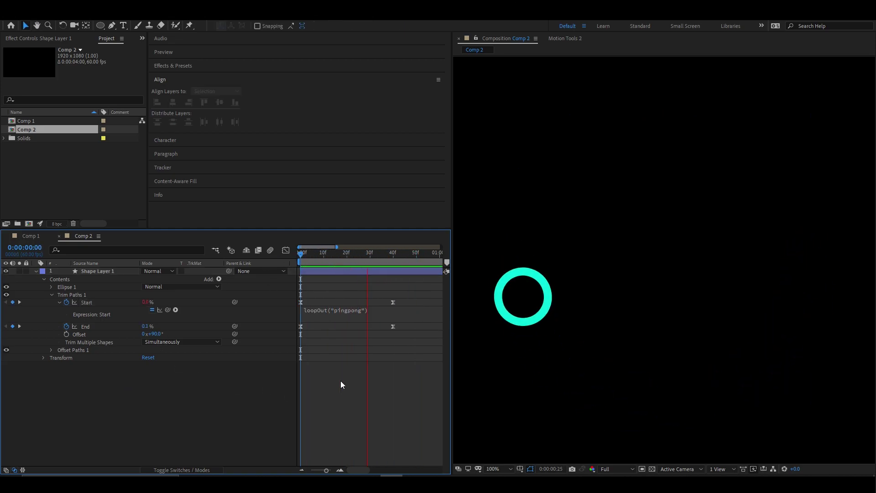
{"action": "key", "text": "space"}
{"action": "left_click_drag", "start_coordinate": [371, 257], "coordinate": [381, 271]}
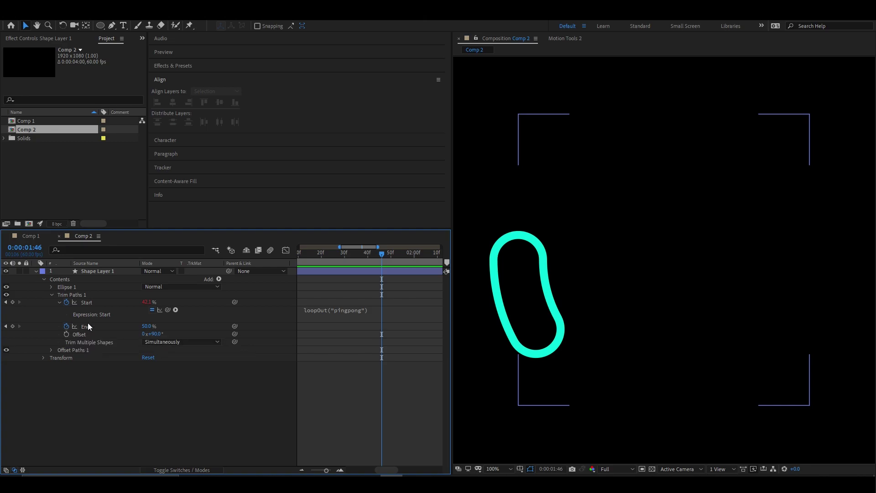
Copy the loopOut("pingpong") expression from Start to the Trim Paths End property and preview the swing
{"action": "left_click", "coordinate": [350, 313]}
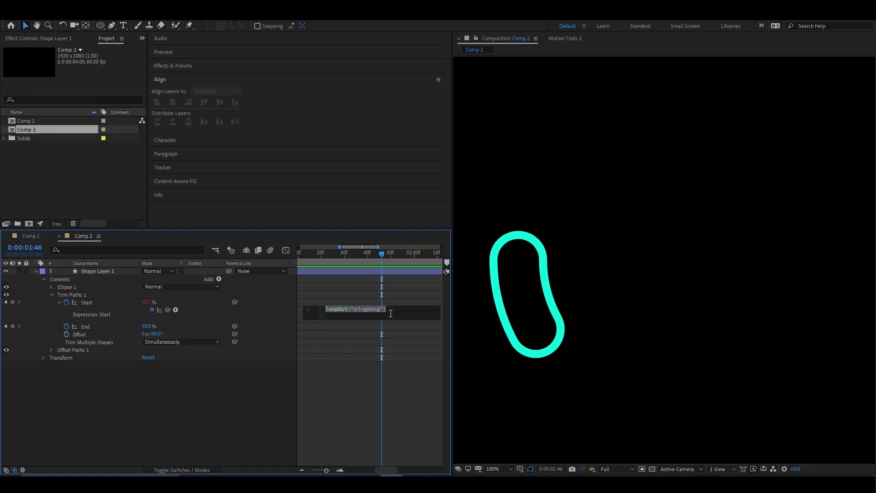
{"action": "left_click", "coordinate": [86, 327]}
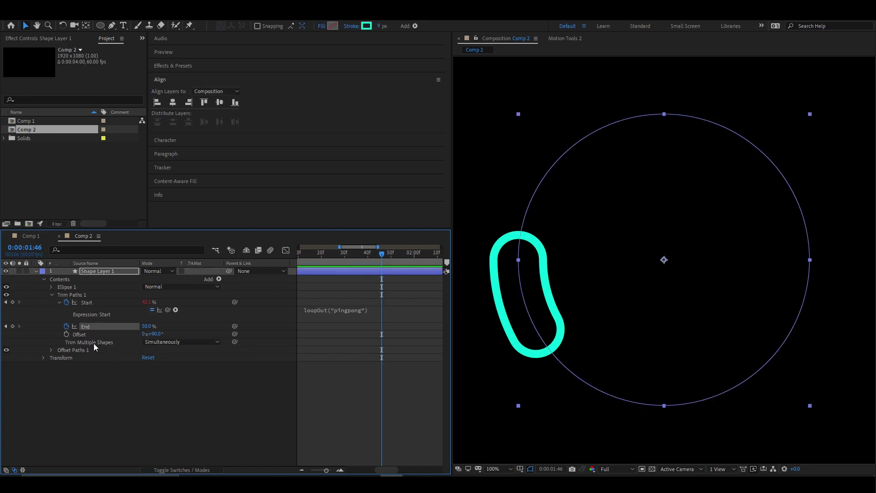
{"action": "left_click", "coordinate": [66, 325], "text": "alt"}
{"action": "type", "text": "loopOut(\"pingpong\")"}
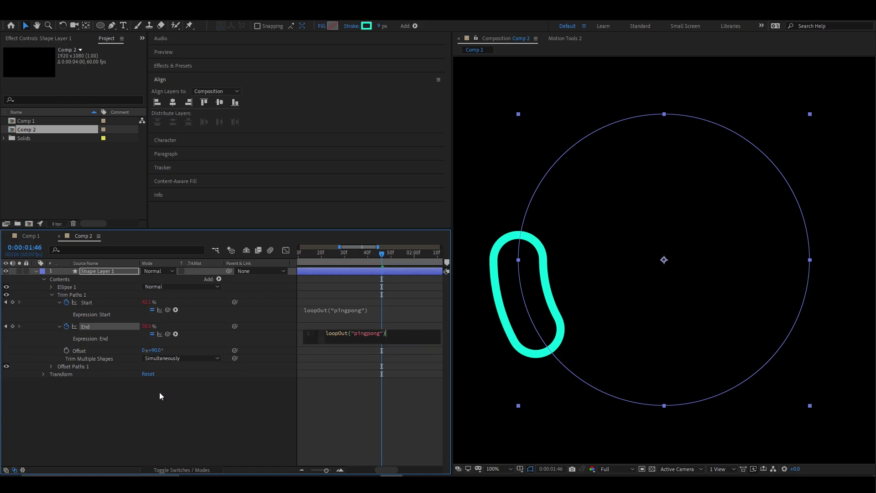
{"action": "left_click", "coordinate": [354, 396]}
{"action": "key", "text": "space"}
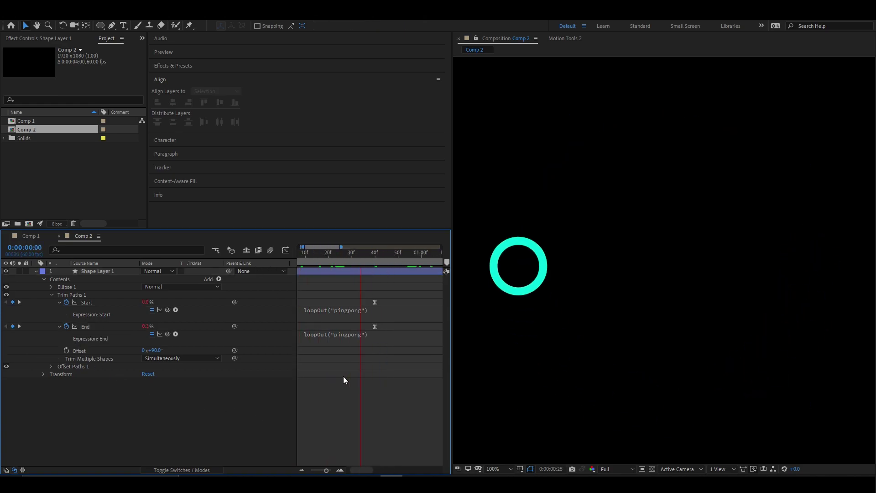
{"action": "left_click_drag", "start_coordinate": [376, 256], "coordinate": [321, 256]}
{"action": "left_click", "coordinate": [319, 318]}
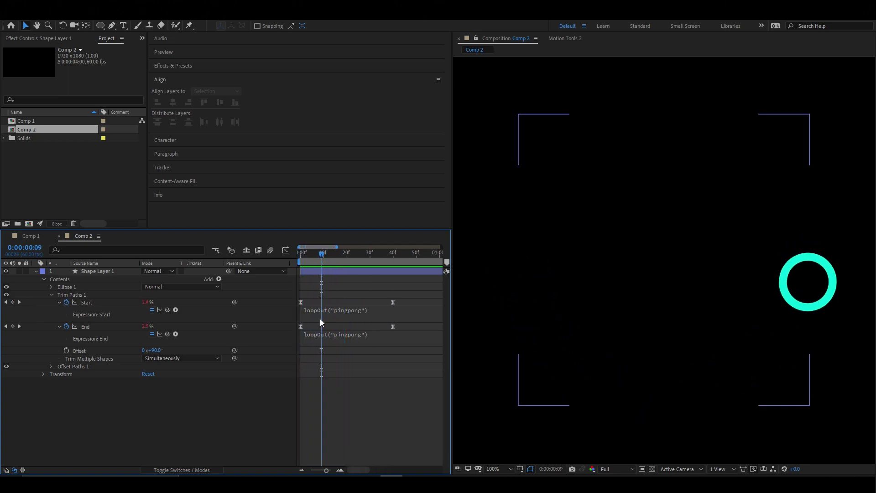
Collapse both expressions, shift the two Start keyframes two frames later than the End keyframes, and preview the motion
{"action": "left_click", "coordinate": [363, 456]}
{"action": "left_click", "coordinate": [210, 371]}
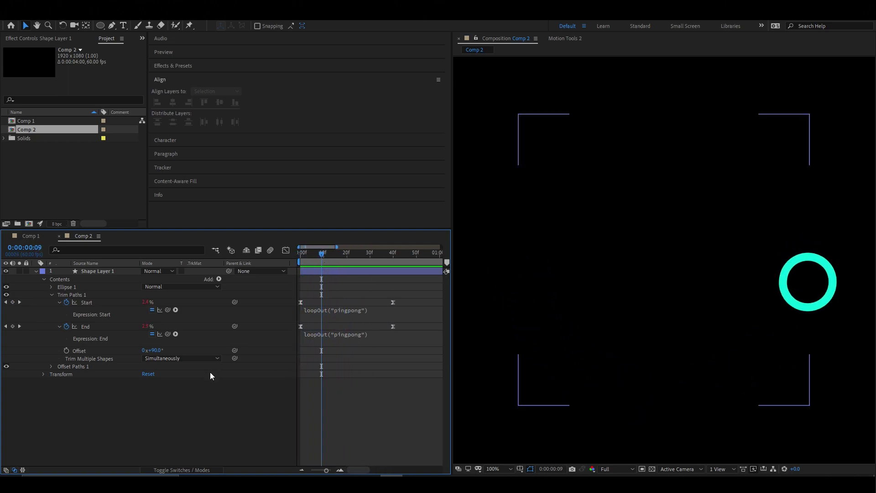
{"action": "left_click", "coordinate": [59, 302]}
{"action": "left_click", "coordinate": [59, 310]}
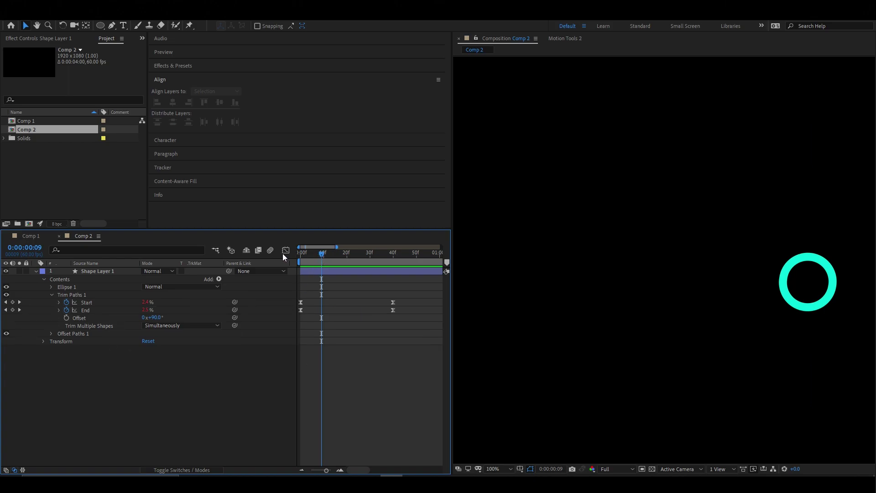
{"action": "left_click", "coordinate": [308, 253]}
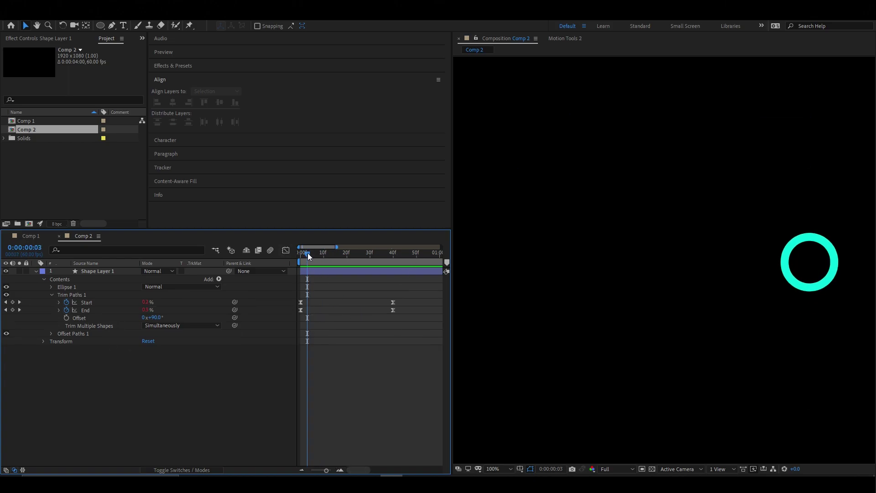
{"action": "left_click_drag", "start_coordinate": [307, 253], "coordinate": [300, 254]}
{"action": "left_click_drag", "start_coordinate": [403, 290], "coordinate": [306, 304]}
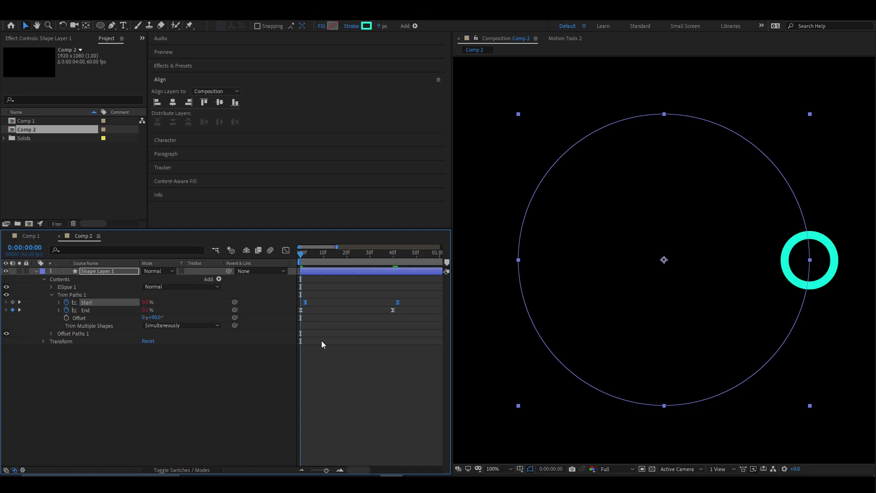
{"action": "key", "text": "space"}
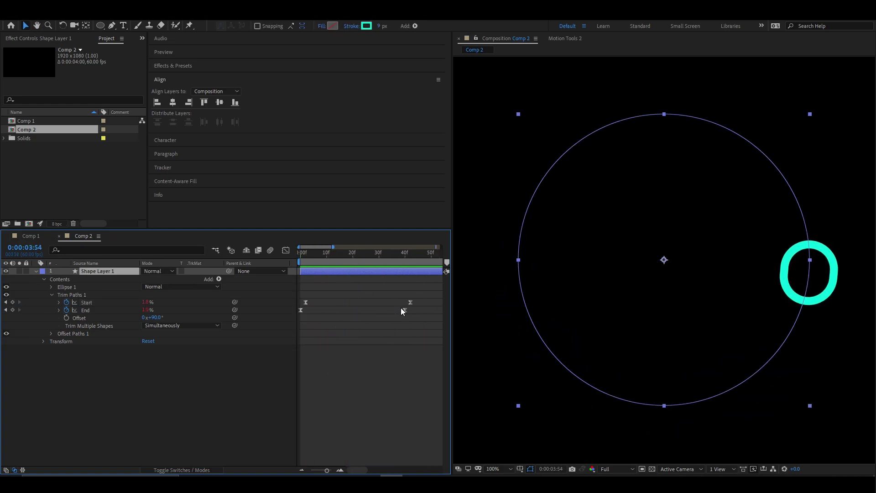
Move the two Start keyframes one more frame later, making the offset from End three frames, and replay from the beginning
{"action": "mouse_move", "coordinate": [424, 296]}
{"action": "left_mouse_down"}
{"action": "mouse_move", "coordinate": [302, 307]}
{"action": "mouse_move", "coordinate": [415, 306]}
{"action": "left_mouse_up"}
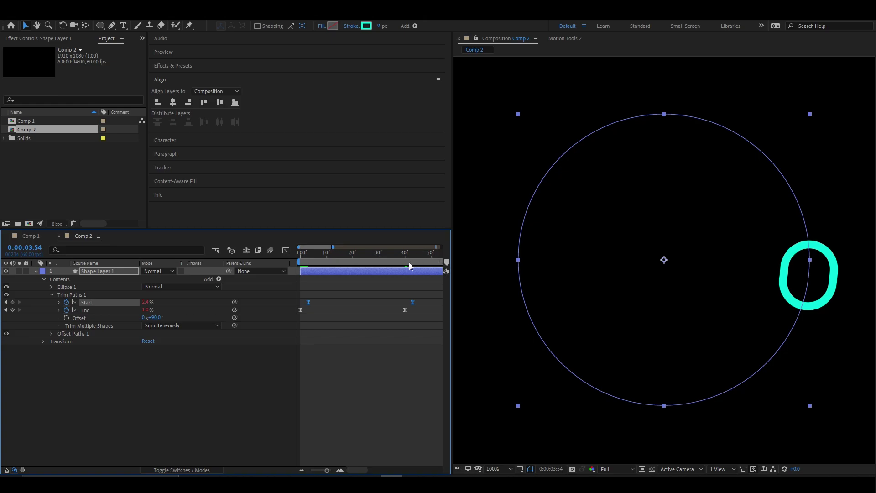
{"action": "mouse_move", "coordinate": [307, 261]}
{"action": "left_mouse_down"}
{"action": "mouse_move", "coordinate": [299, 260]}
{"action": "mouse_move", "coordinate": [374, 251]}
{"action": "mouse_move", "coordinate": [293, 258]}
{"action": "left_mouse_up"}
{"action": "key", "text": "space"}
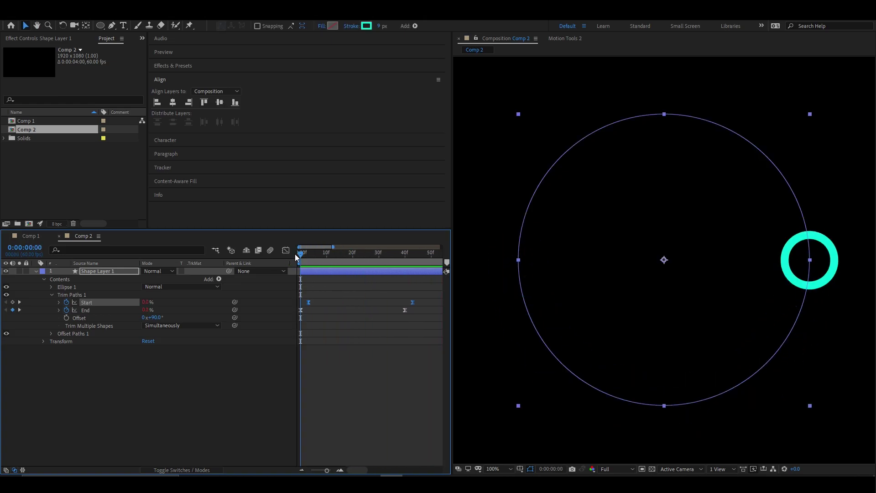
Collapse the shape layer's properties and show the title/action safe guides in the composition view
{"action": "left_click", "coordinate": [173, 386]}
{"action": "left_click", "coordinate": [51, 294]}
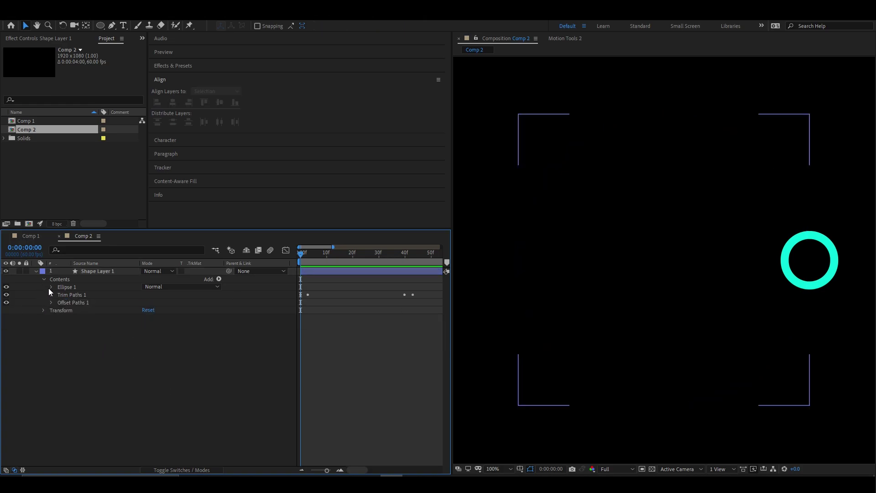
{"action": "left_click", "coordinate": [36, 271]}
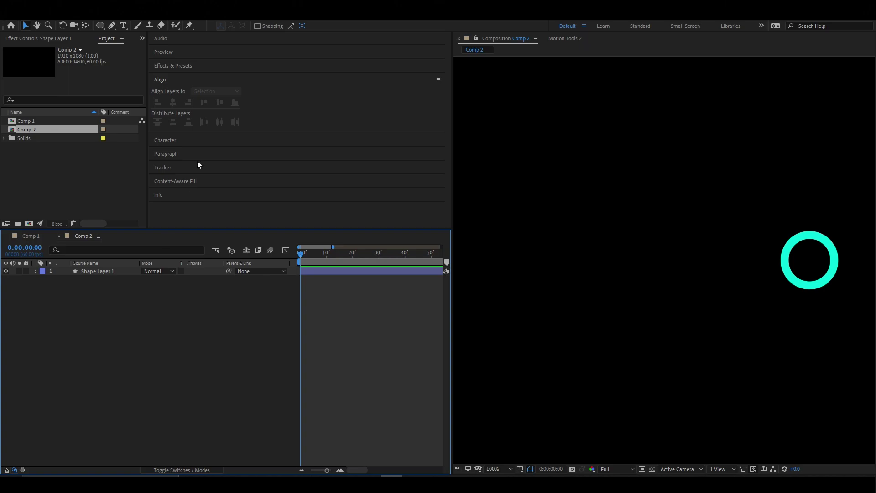
{"action": "left_click", "coordinate": [530, 470]}
{"action": "left_click", "coordinate": [542, 398]}
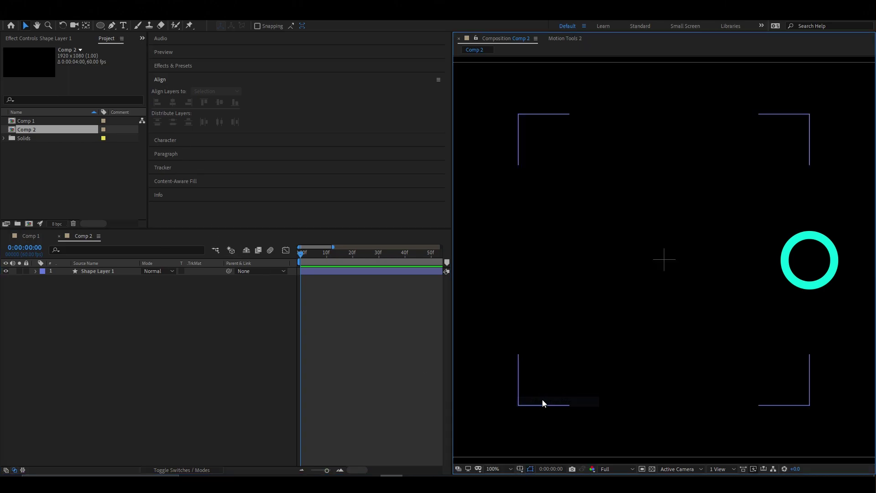
Add a Fill to Shape Layer 1 and set its color to black
{"action": "left_click", "coordinate": [35, 271]}
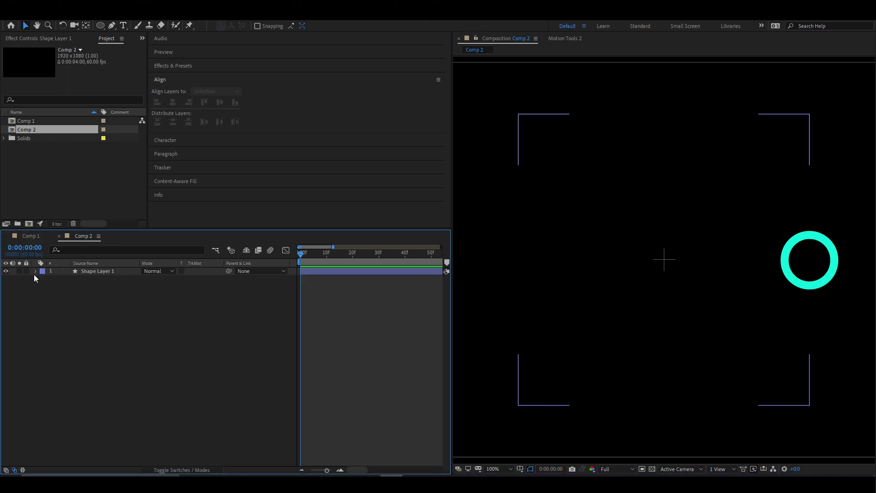
{"action": "left_click", "coordinate": [219, 279]}
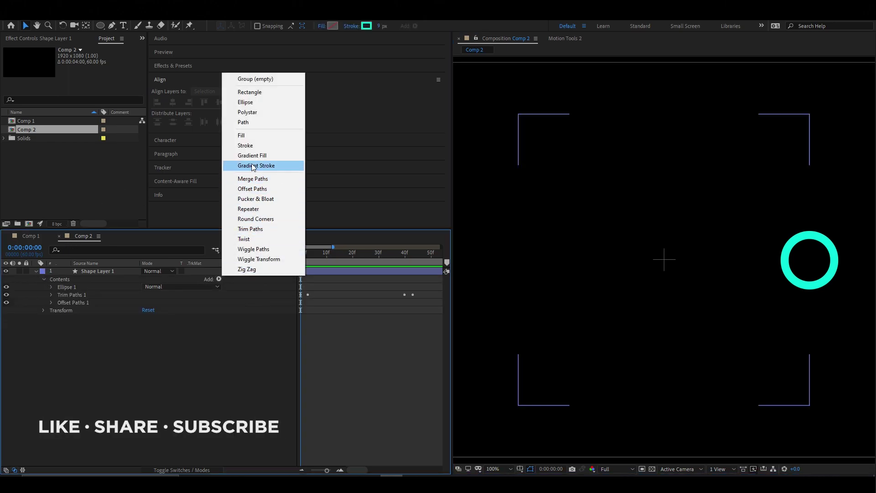
{"action": "left_click", "coordinate": [241, 135]}
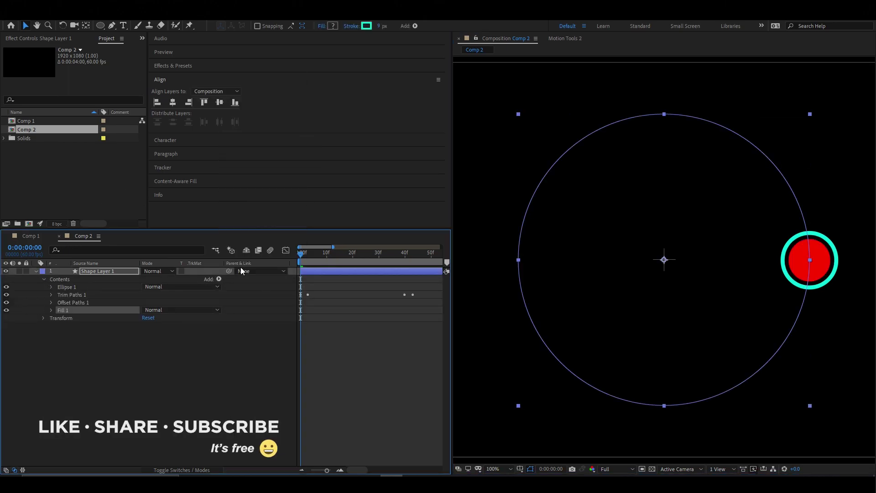
{"action": "left_click", "coordinate": [51, 310]}
{"action": "left_click", "coordinate": [158, 333]}
{"action": "left_click", "coordinate": [487, 219]}
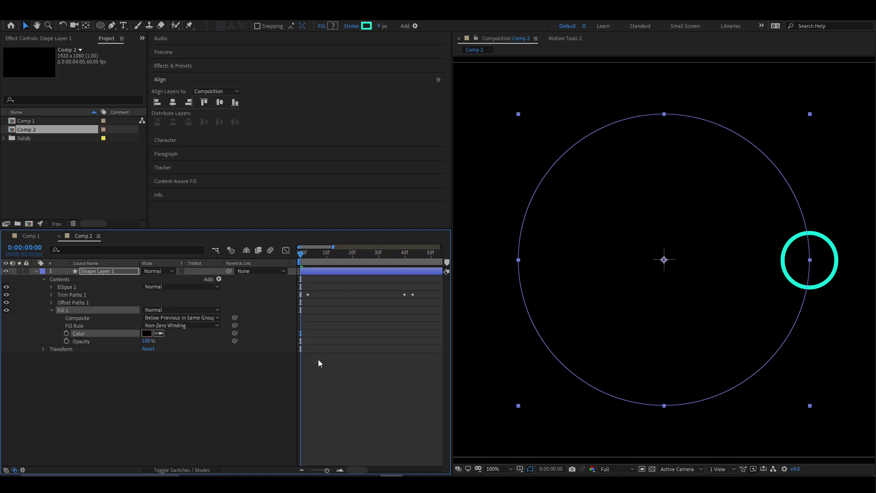
{"action": "left_click", "coordinate": [52, 310]}
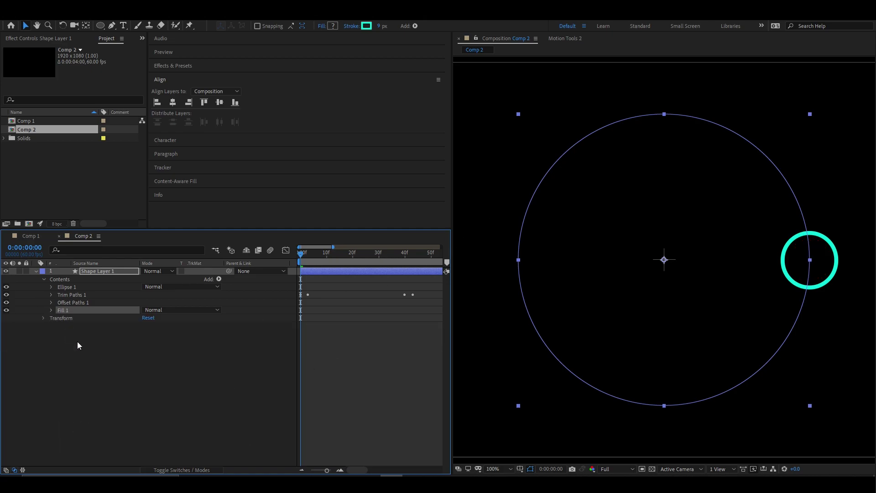
With no layer selected, use the Pen tool to draw a straight line from the composition's center to the ring's center
{"action": "left_click", "coordinate": [78, 341]}
{"action": "left_click", "coordinate": [111, 25]}
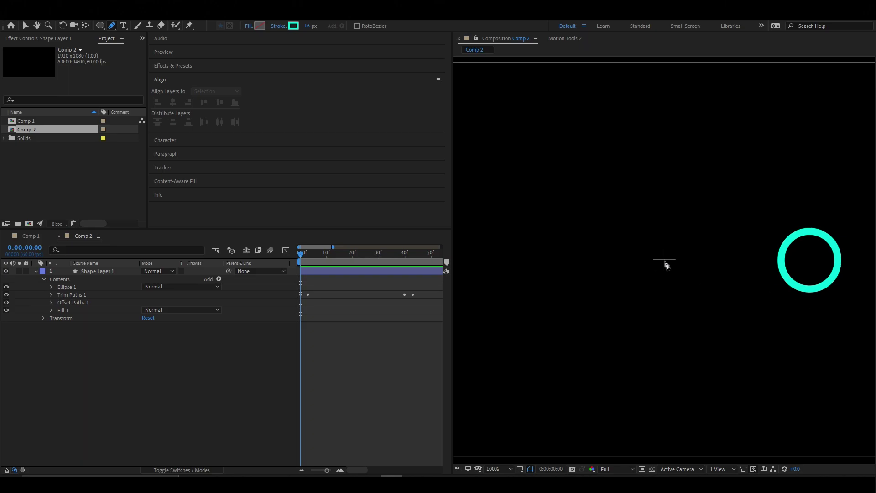
{"action": "left_click", "coordinate": [664, 260]}
{"action": "left_click", "coordinate": [810, 259]}
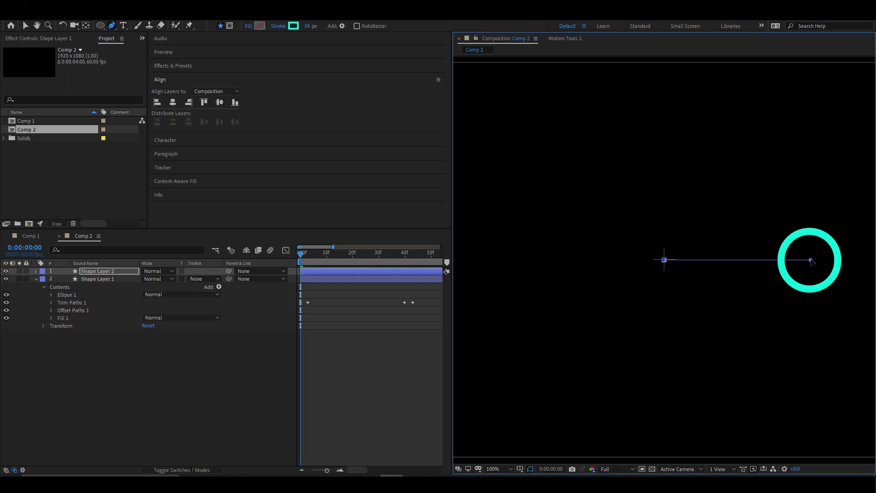
Move the line's layer, Shape Layer 2, below Shape Layer 1 and collapse the ring layer's properties
{"action": "left_click", "coordinate": [299, 254]}
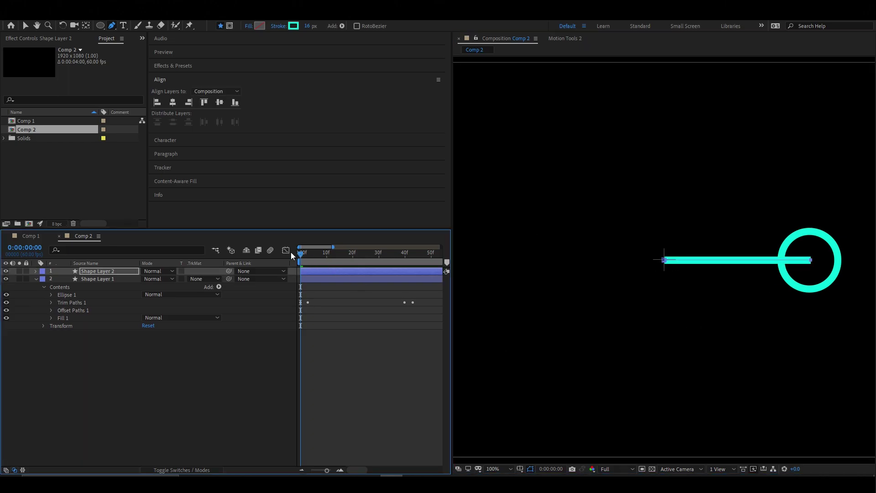
{"action": "left_click_drag", "start_coordinate": [108, 272], "coordinate": [97, 344]}
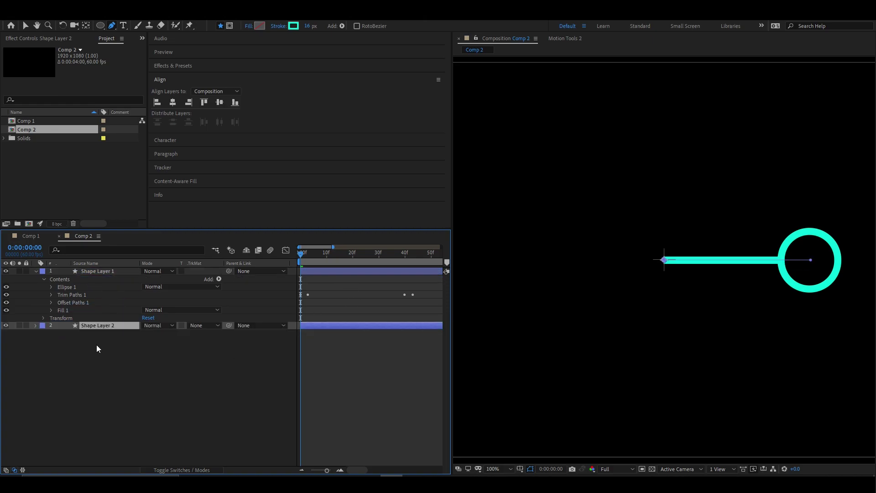
{"action": "left_click", "coordinate": [36, 272]}
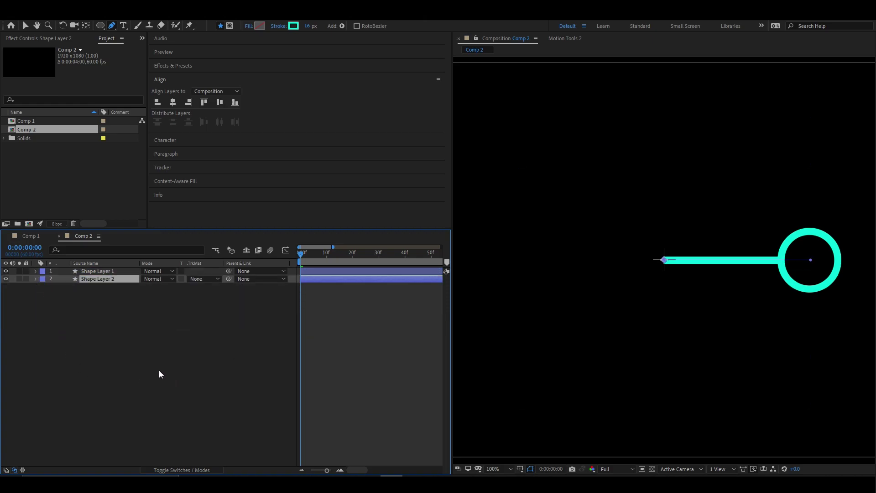
{"action": "left_click", "coordinate": [25, 26]}
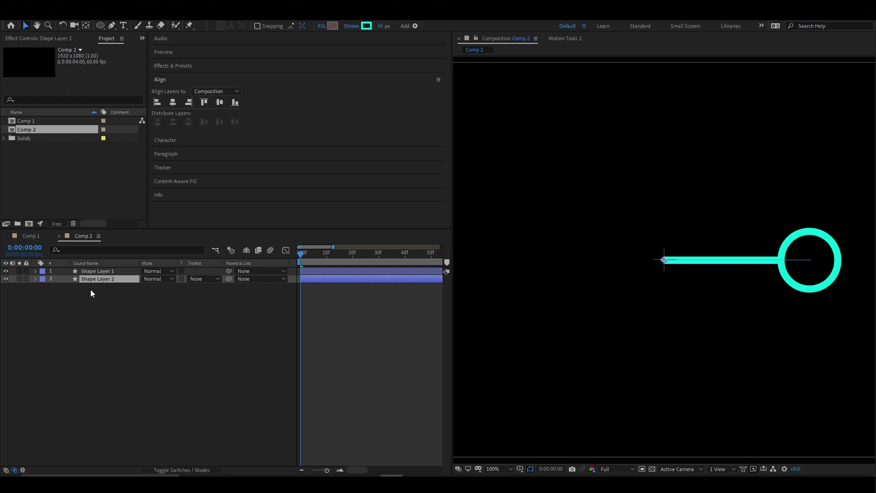
Reveal Shape Layer 2's Transform properties and set a Rotation keyframe of 0° at frame 0
{"action": "left_click", "coordinate": [36, 278]}
{"action": "left_click", "coordinate": [43, 295]}
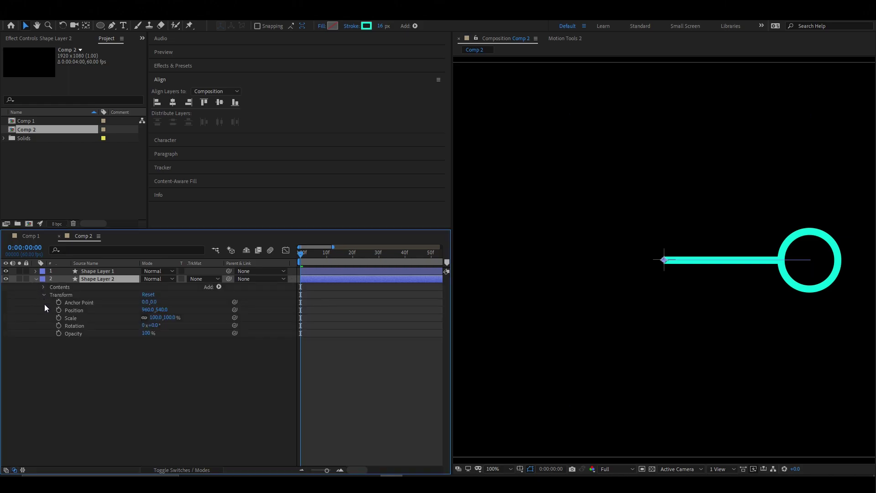
{"action": "left_click", "coordinate": [59, 325]}
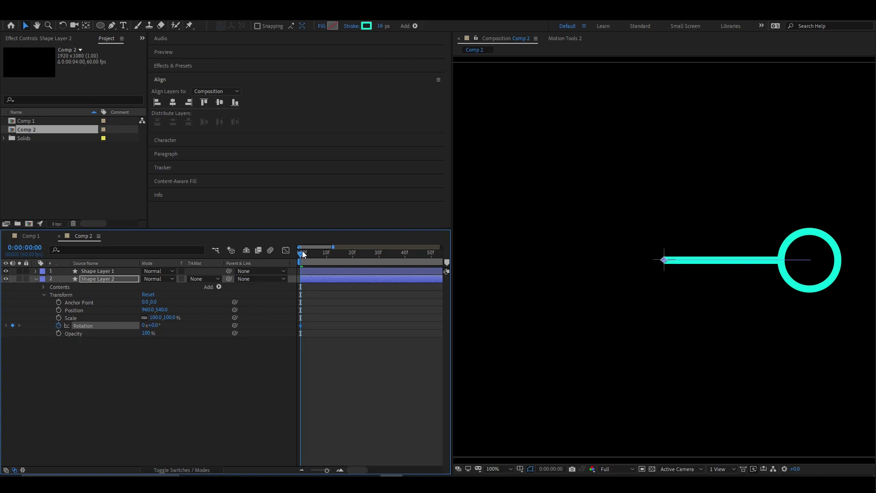
Set Shape Layer 2's Rotation to 180° at frame 40 and preview the swing
{"action": "left_click_drag", "start_coordinate": [302, 254], "coordinate": [404, 263]}
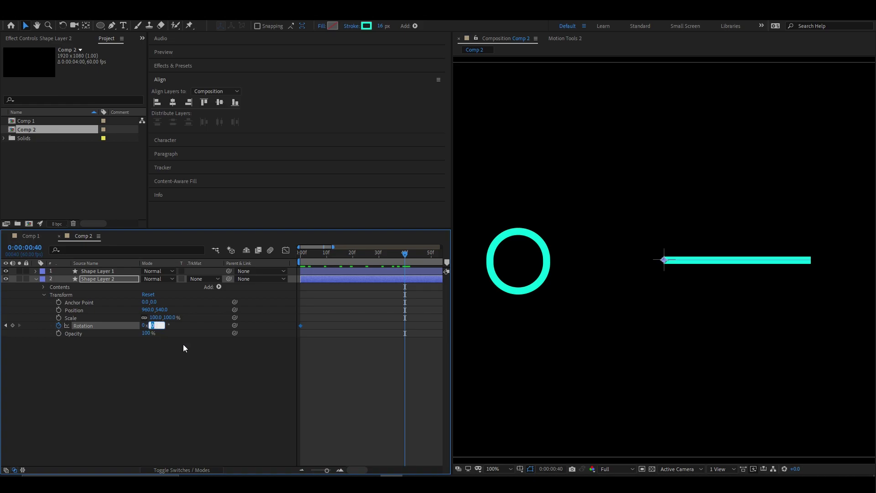
{"action": "type", "text": "90"}
{"action": "key", "text": "Return"}
{"action": "left_click", "coordinate": [158, 325]}
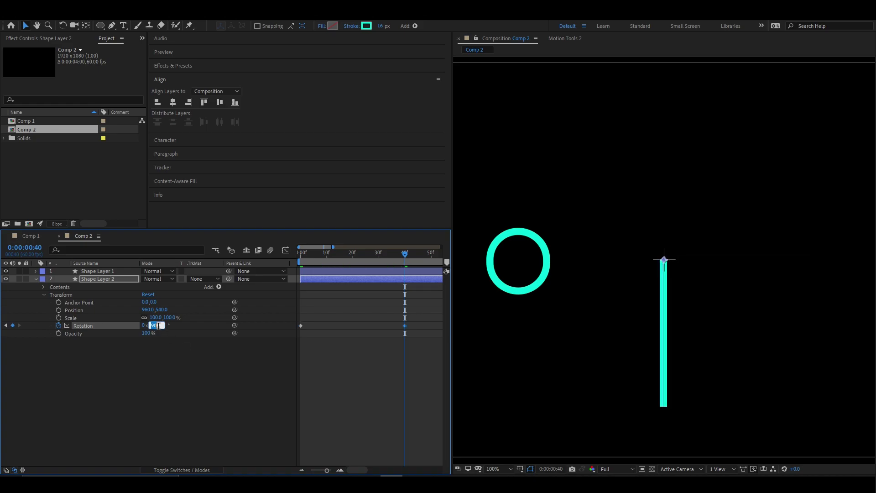
{"action": "type", "text": "9"}
{"action": "type", "text": "80"}
{"action": "key", "text": "Return"}
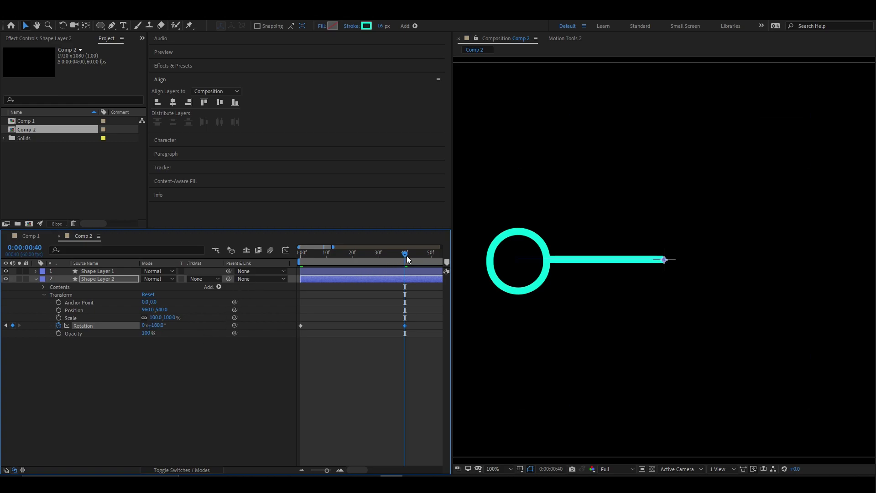
{"action": "key", "text": "space"}
{"action": "key", "text": "space"}
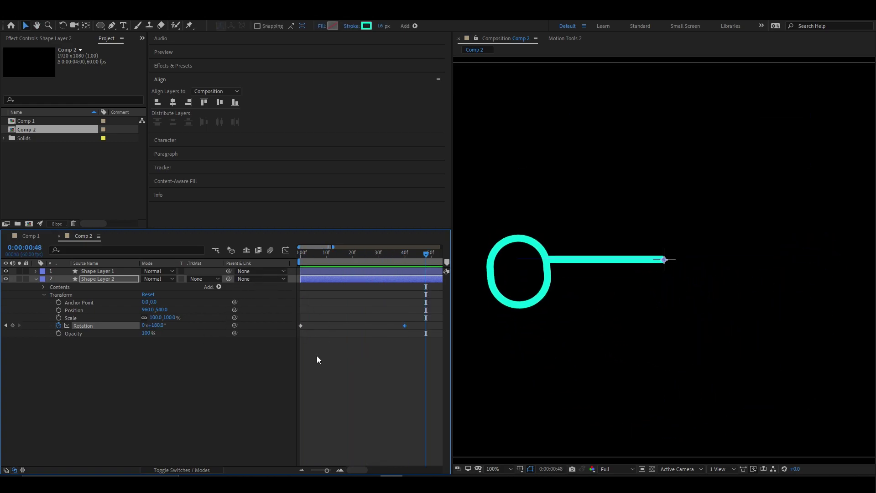
Apply Easy Ease to both Rotation keyframes and adjust the last keyframe's influence handle in the speed graph
{"action": "left_click_drag", "start_coordinate": [417, 351], "coordinate": [287, 320]}
{"action": "key", "text": "F9"}
{"action": "key", "text": "shift+F3"}
{"action": "left_click_drag", "start_coordinate": [414, 429], "coordinate": [370, 439]}
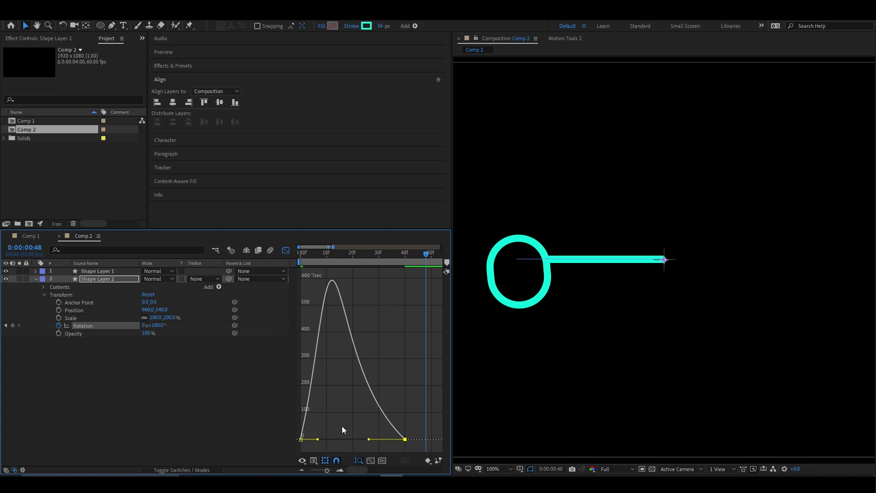
Set the first Rotation keyframe's incoming and outgoing influence to 70% and preview the animation
{"action": "double_click", "coordinate": [301, 439]}
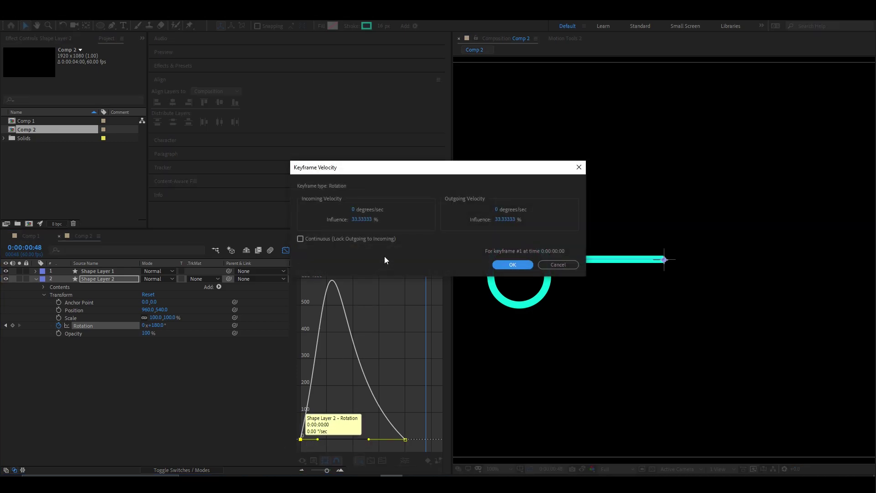
{"action": "left_click", "coordinate": [359, 219]}
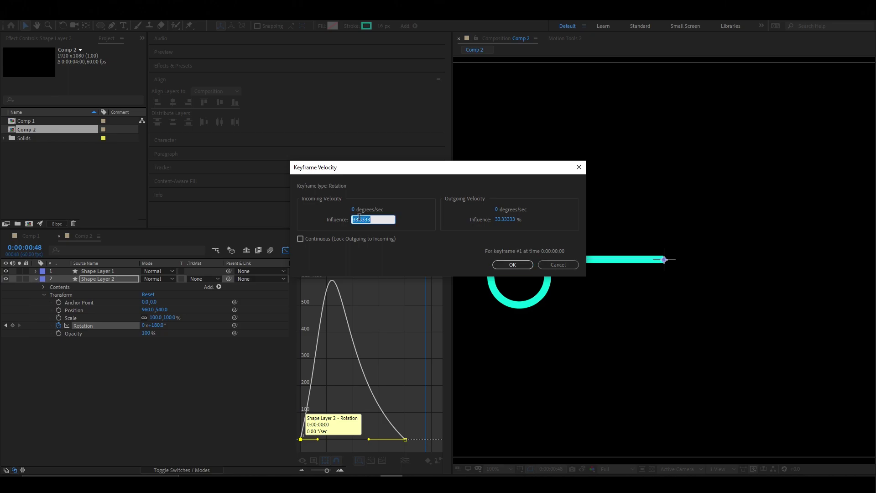
{"action": "type", "text": "70"}
{"action": "left_click", "coordinate": [508, 220]}
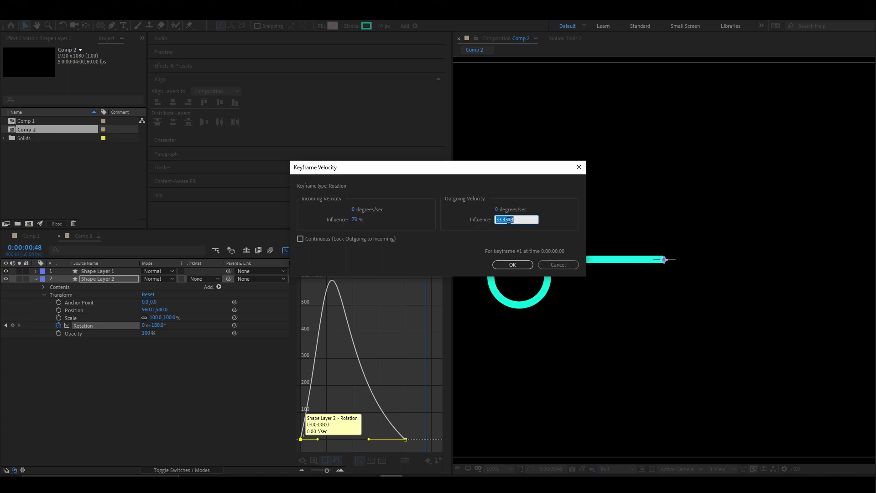
{"action": "left_click", "coordinate": [504, 265]}
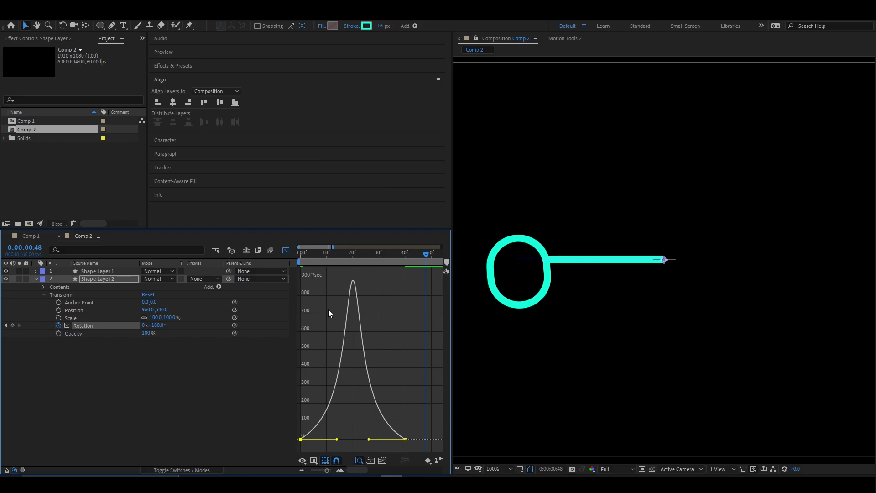
{"action": "key", "text": "space"}
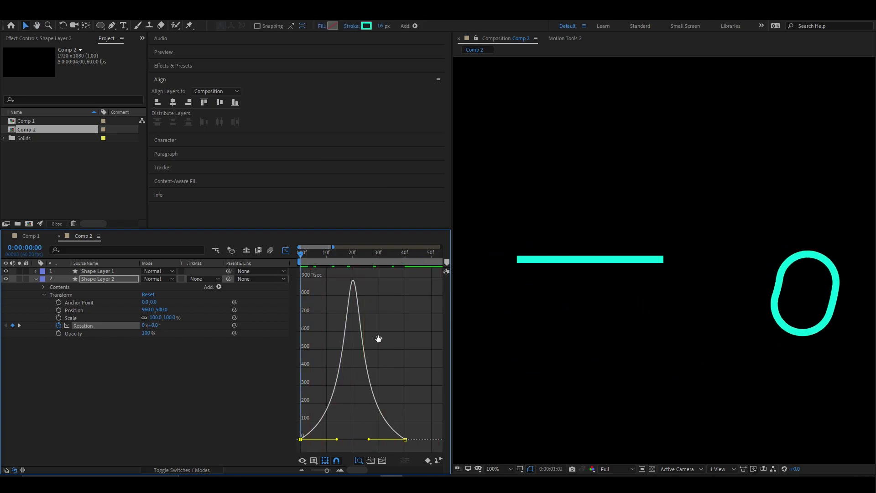
Change the line stroke's Line Cap to Round Cap, collapse the stroke and transform groups, and return to the layer-bar view
{"action": "left_click", "coordinate": [43, 287]}
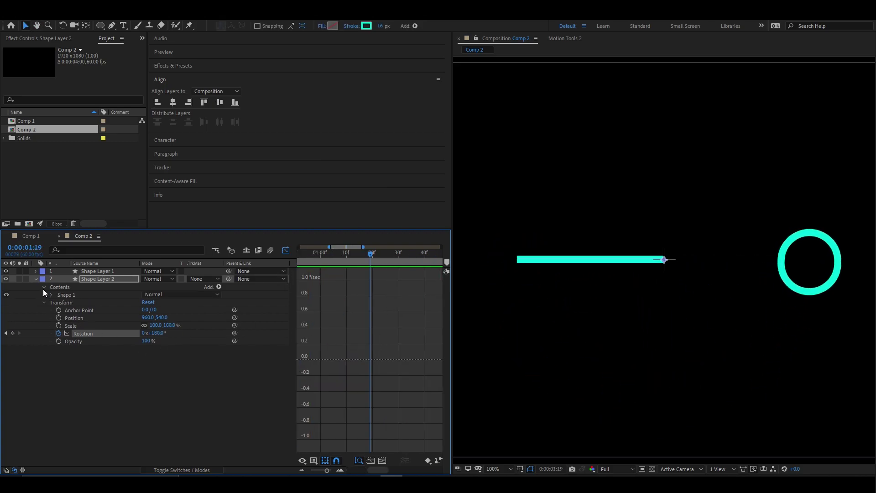
{"action": "left_click", "coordinate": [51, 294]}
{"action": "left_click", "coordinate": [59, 310]}
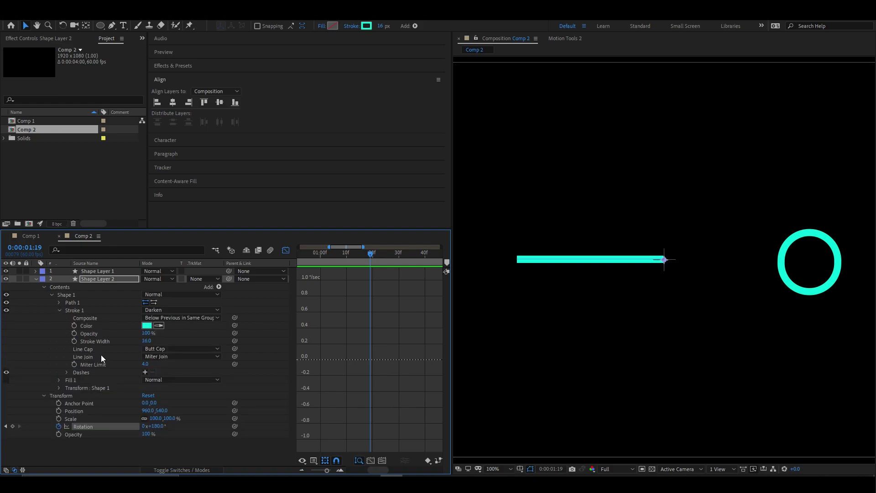
{"action": "left_click", "coordinate": [179, 349]}
{"action": "left_click", "coordinate": [183, 368]}
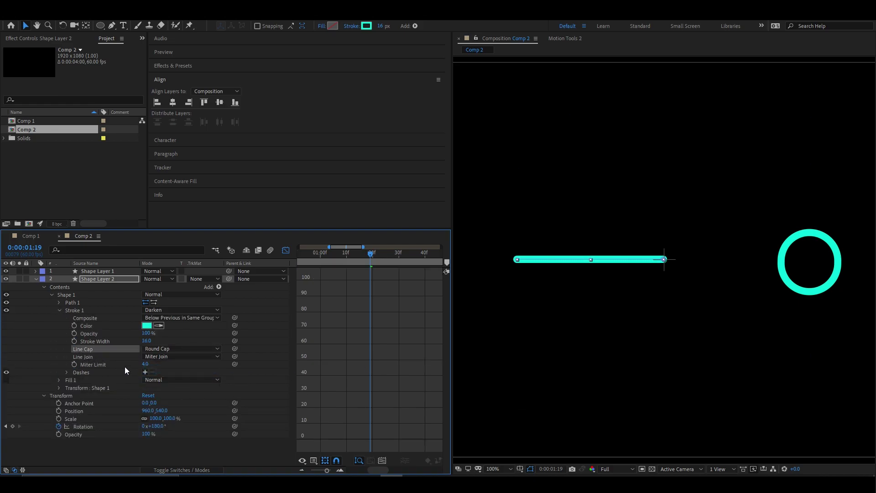
{"action": "left_click", "coordinate": [60, 311]}
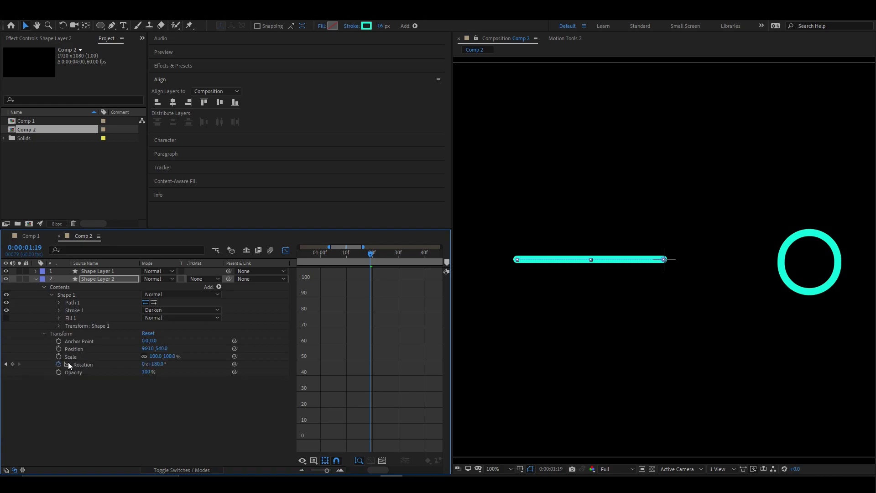
{"action": "left_click", "coordinate": [43, 334]}
{"action": "left_click", "coordinate": [284, 253]}
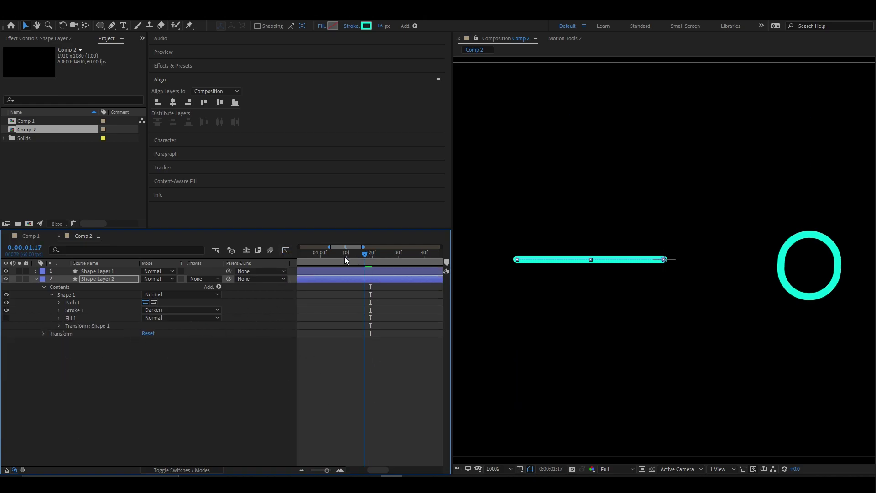
Add the expression loopOut("pingpong") to Shape Layer 2's Rotation, preview the loop, and collapse the layer
{"action": "key", "text": "Home"}
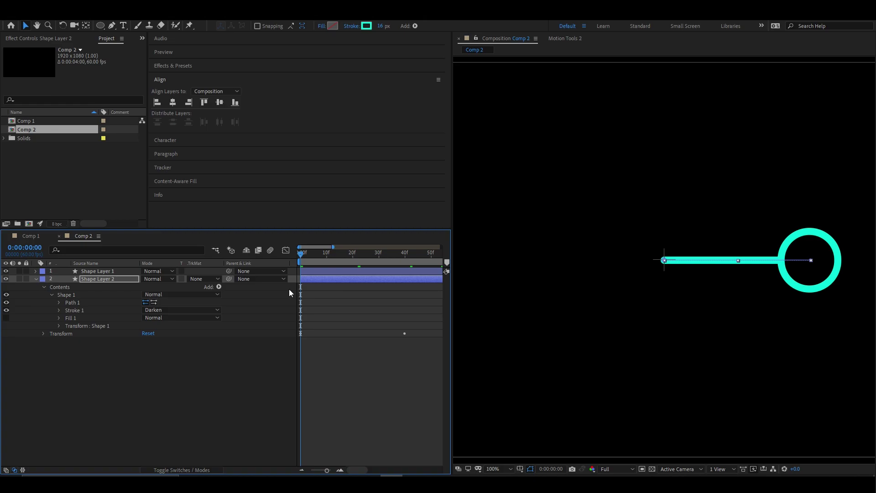
{"action": "key", "text": "u"}
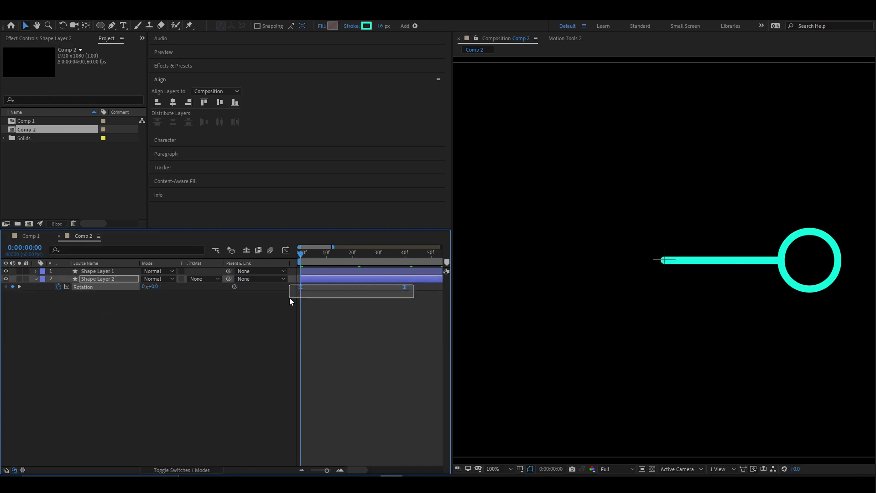
{"action": "left_click", "coordinate": [58, 286], "text": "alt"}
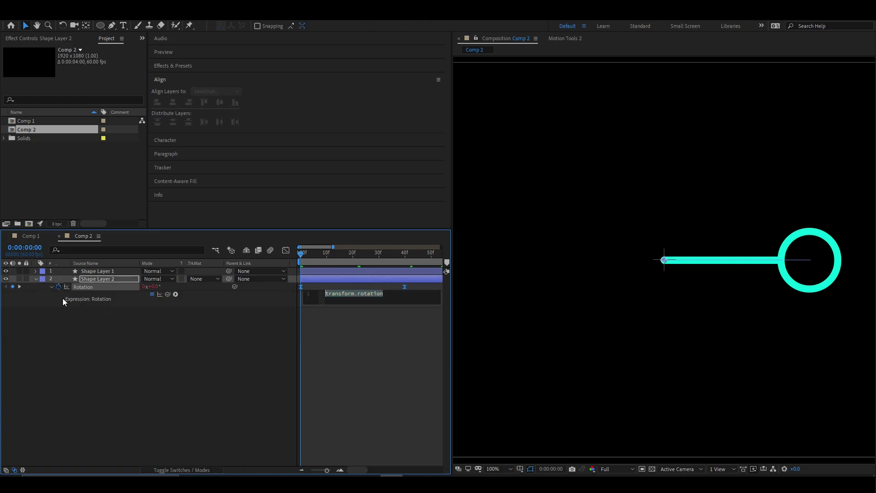
{"action": "type", "text": "loopOut(\"pingpong\")"}
{"action": "left_click", "coordinate": [108, 350]}
{"action": "key", "text": "space"}
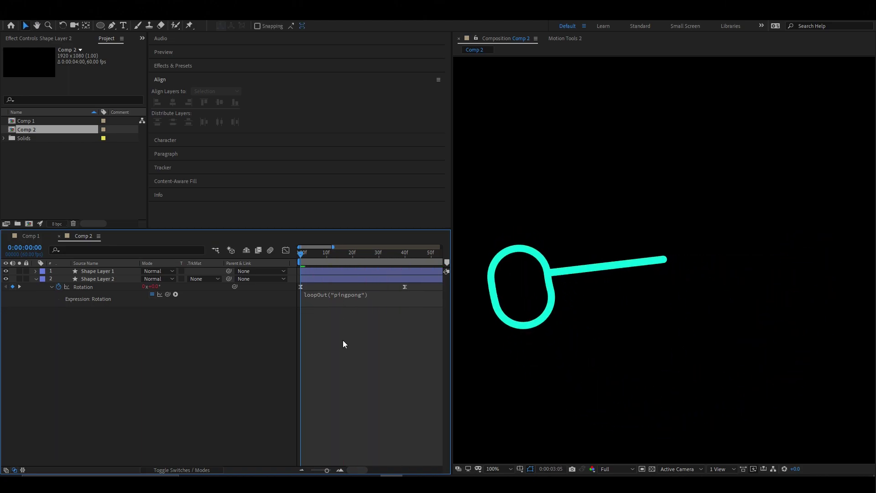
{"action": "key", "text": "space"}
{"action": "key", "text": "space"}
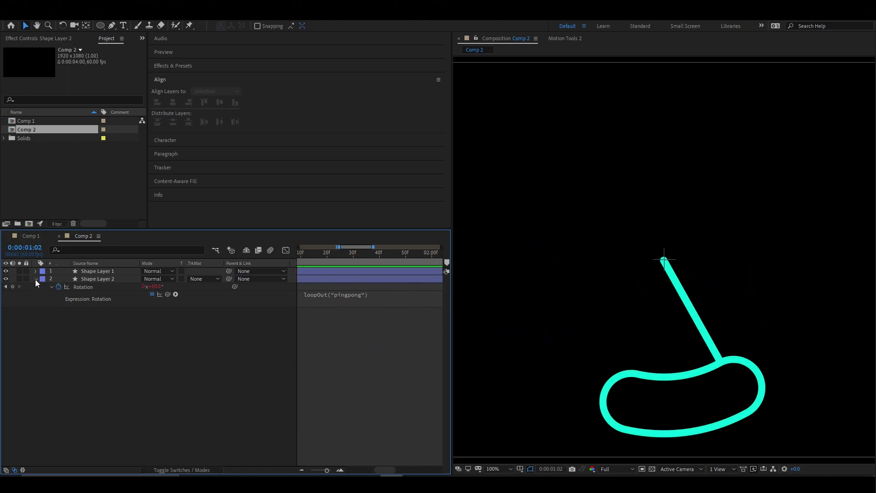
{"action": "key", "text": "u"}
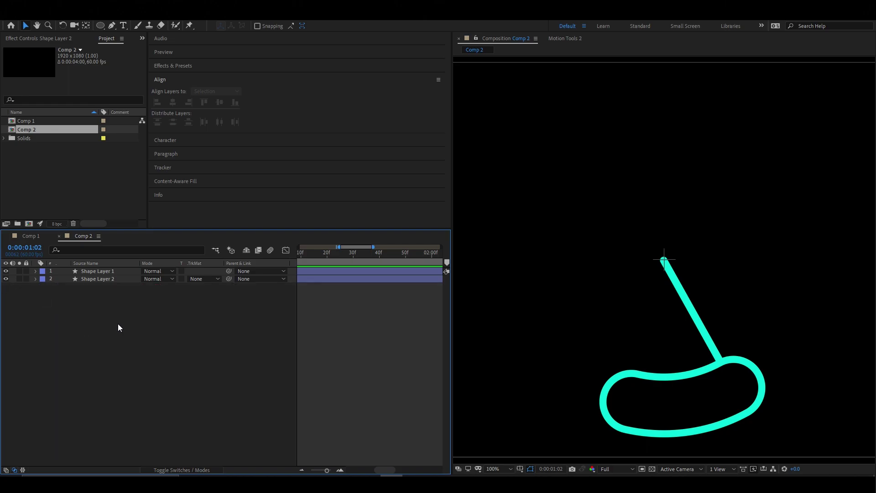
Draw a small circle with a 7 px stroke on a new shape layer and center it in the composition
{"action": "left_click", "coordinate": [100, 26]}
{"action": "left_click_drag", "start_coordinate": [625, 243], "coordinate": [659, 276]}
{"action": "left_click", "coordinate": [26, 25]}
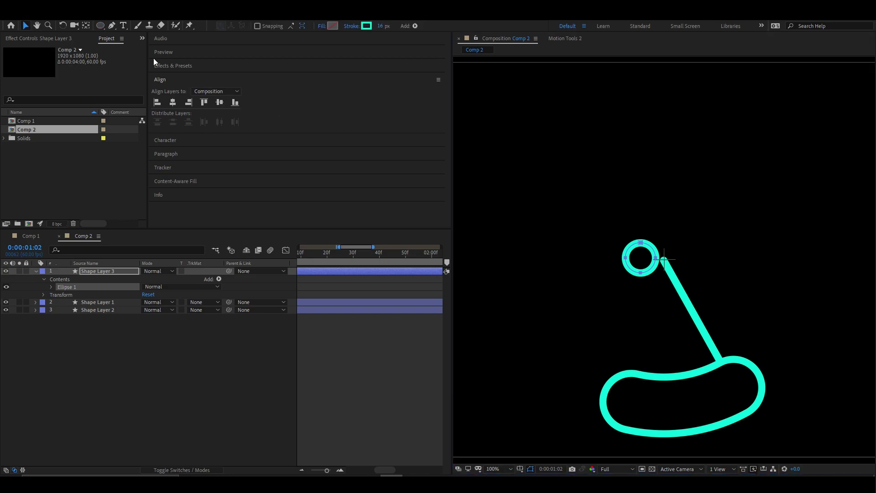
{"action": "left_click_drag", "start_coordinate": [381, 26], "coordinate": [376, 29]}
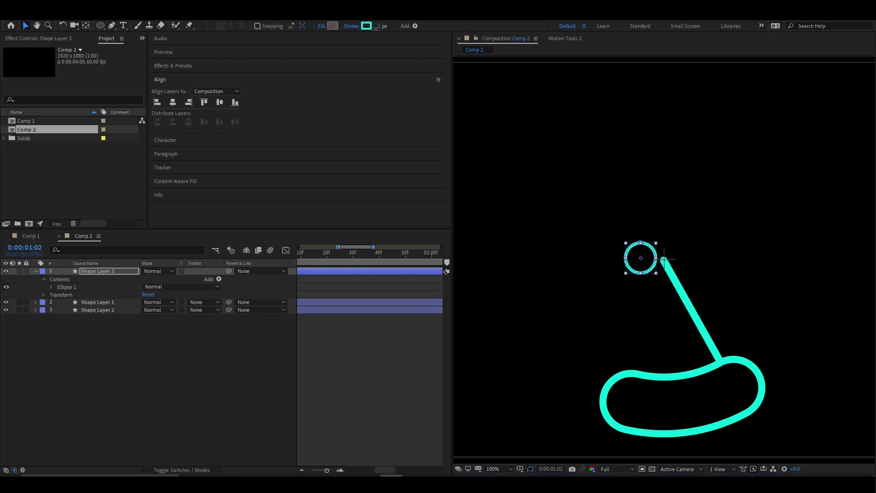
{"action": "left_click", "coordinate": [173, 103]}
{"action": "left_click", "coordinate": [220, 102]}
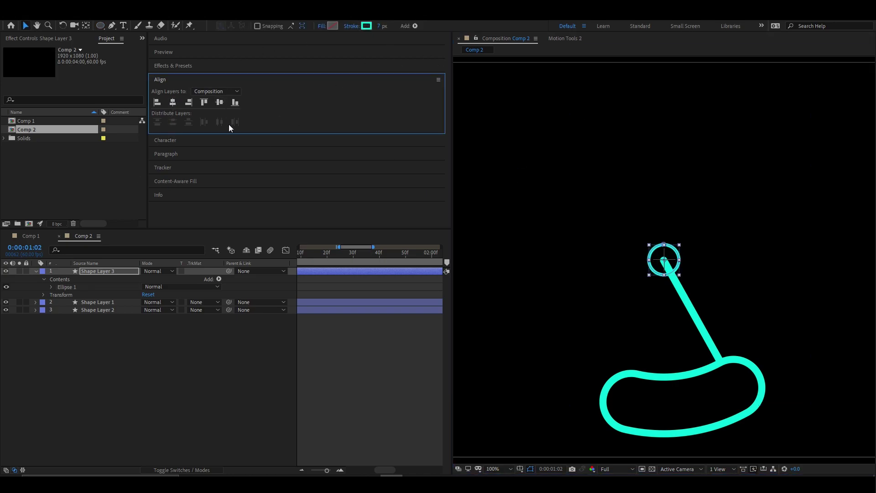
At frame 0, add Trim Paths to the small circle and set its End to 50%
{"action": "left_click_drag", "start_coordinate": [366, 257], "coordinate": [278, 260]}
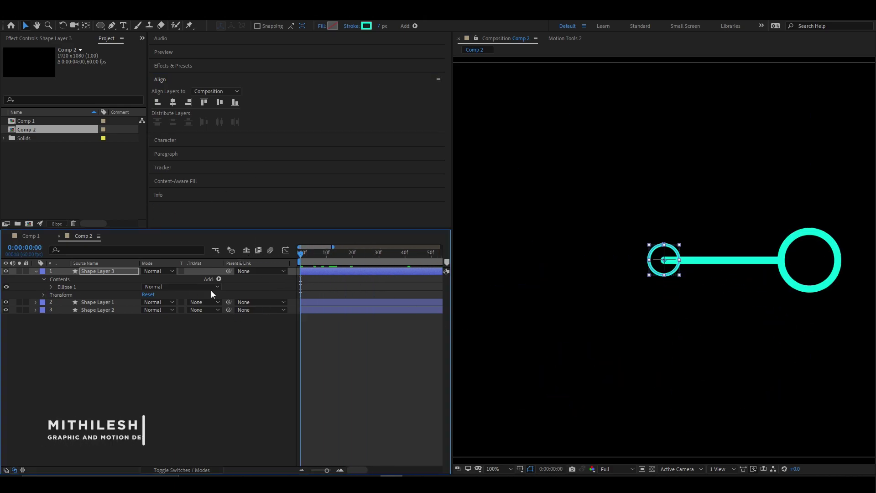
{"action": "left_click", "coordinate": [219, 279]}
{"action": "left_click", "coordinate": [250, 229]}
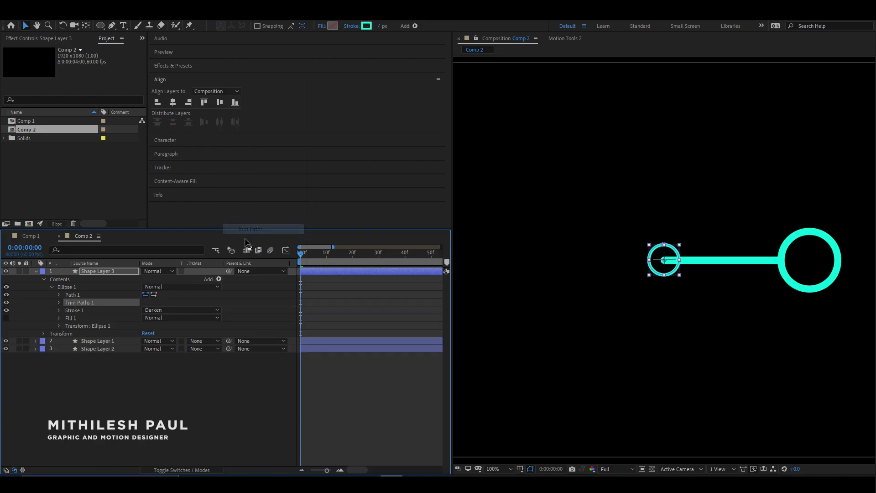
{"action": "left_click", "coordinate": [59, 303]}
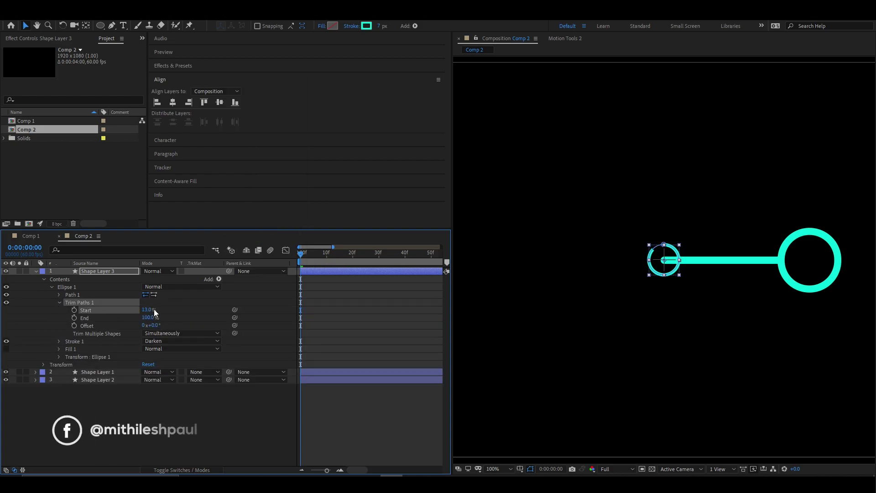
{"action": "left_click", "coordinate": [147, 317]}
{"action": "type", "text": "50"}
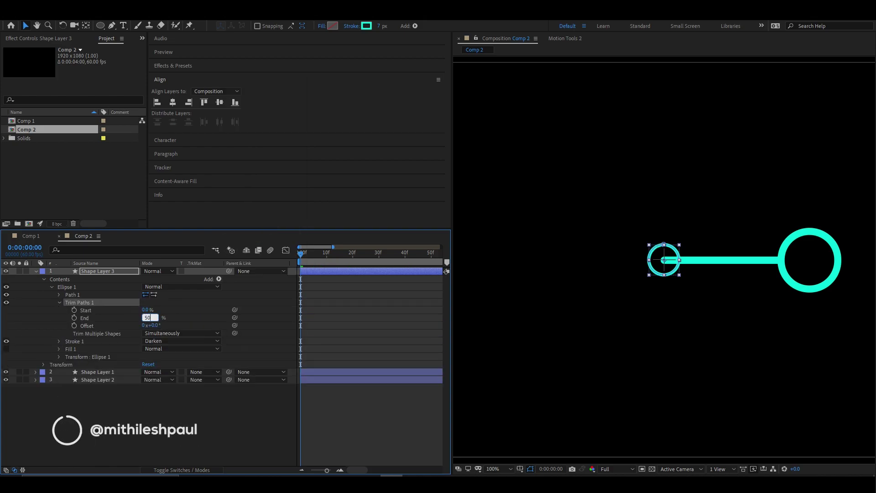
{"action": "key", "text": "Return"}
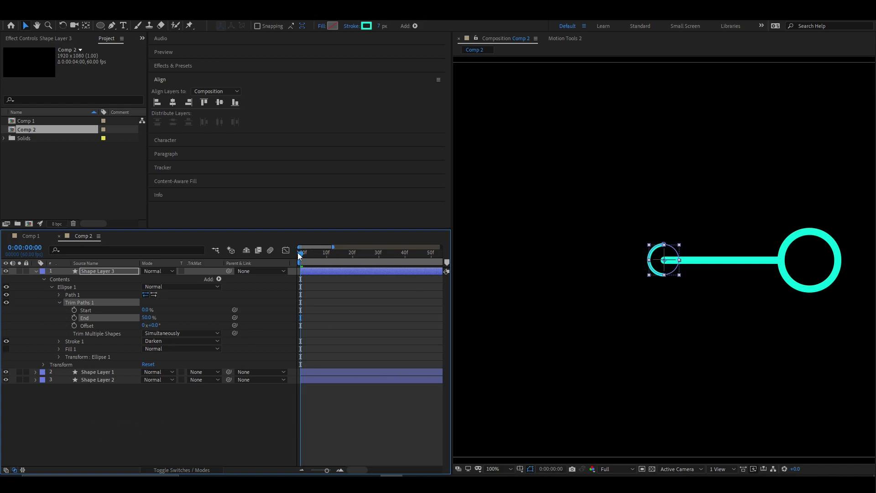
Preview the trimmed circle, add a Rotation keyframe to Shape Layer 3's transform at frame 0, and move to frame 40
{"action": "key", "text": "space"}
{"action": "key", "text": "space"}
{"action": "left_click", "coordinate": [58, 303]}
{"action": "left_click", "coordinate": [59, 325]}
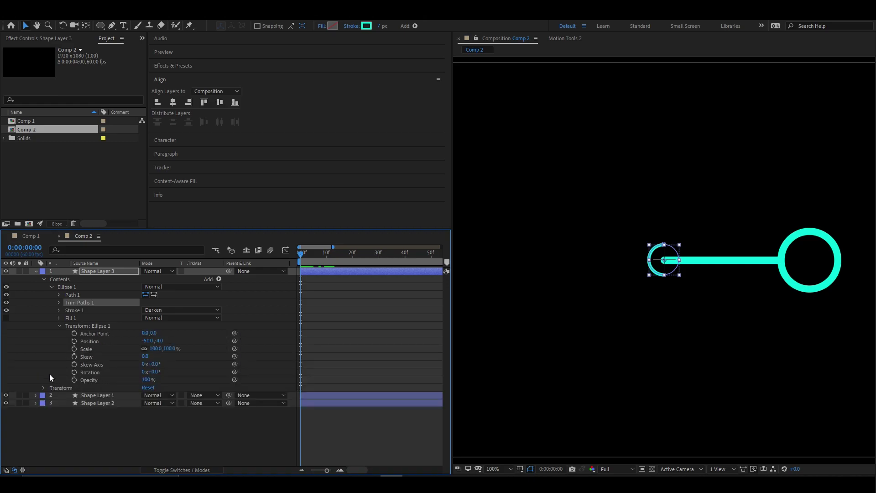
{"action": "left_click", "coordinate": [43, 280]}
{"action": "left_click", "coordinate": [44, 287]}
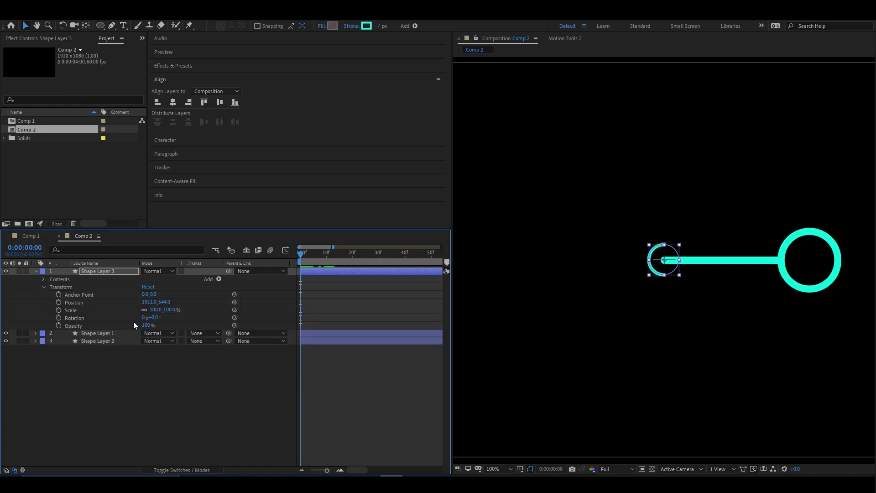
{"action": "left_click", "coordinate": [58, 317]}
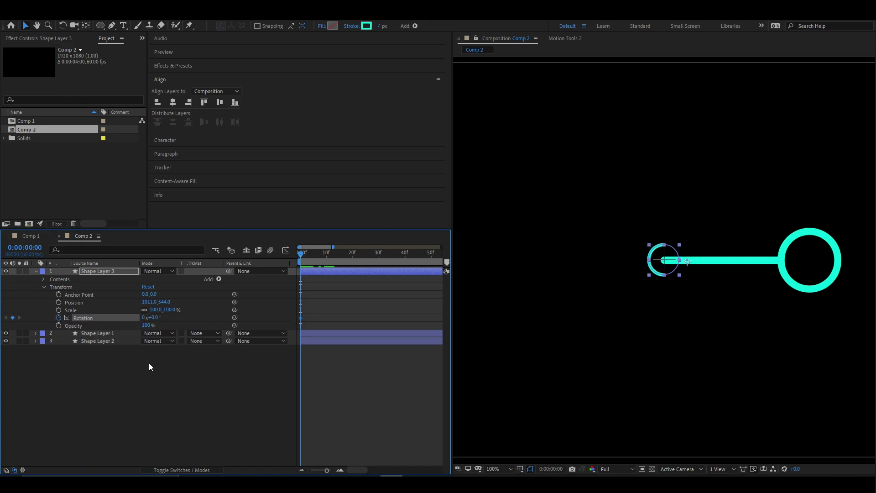
{"action": "left_click_drag", "start_coordinate": [300, 261], "coordinate": [404, 261]}
Try a Rotation of 180° for Shape Layer 3 at frame 40 and undo it
{"action": "type", "text": "180"}
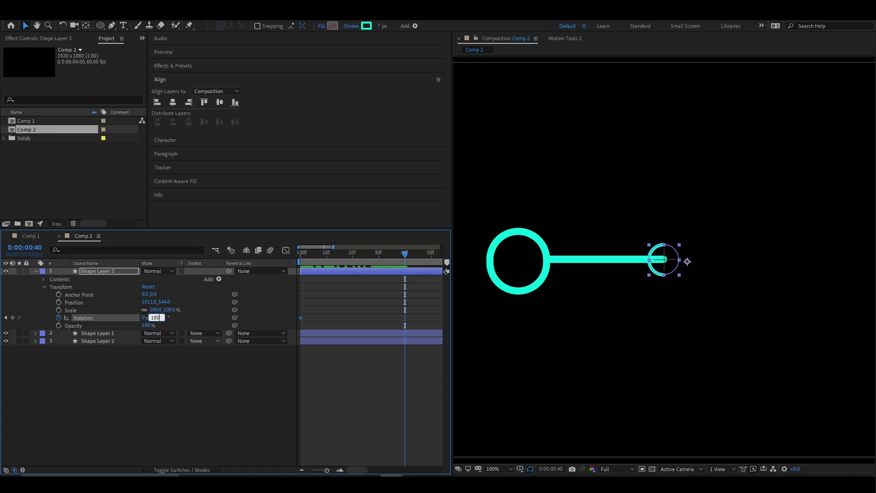
{"action": "key", "text": "Return"}
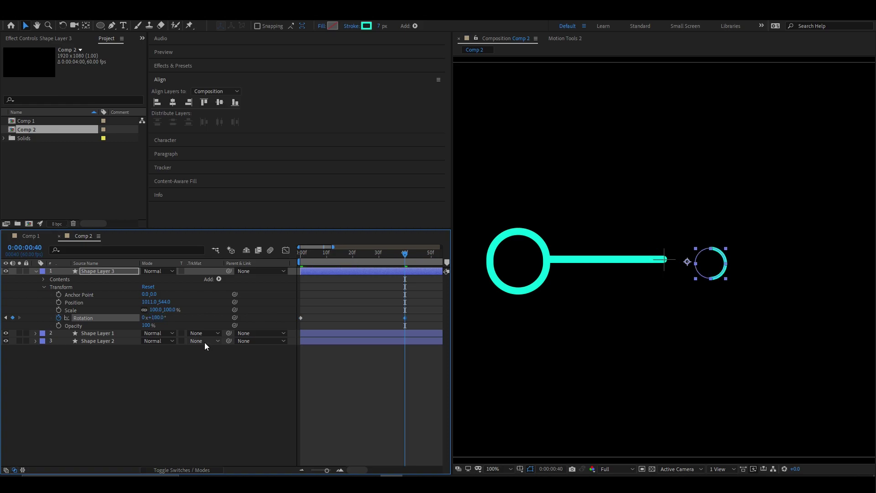
{"action": "key", "text": "ctrl+z"}
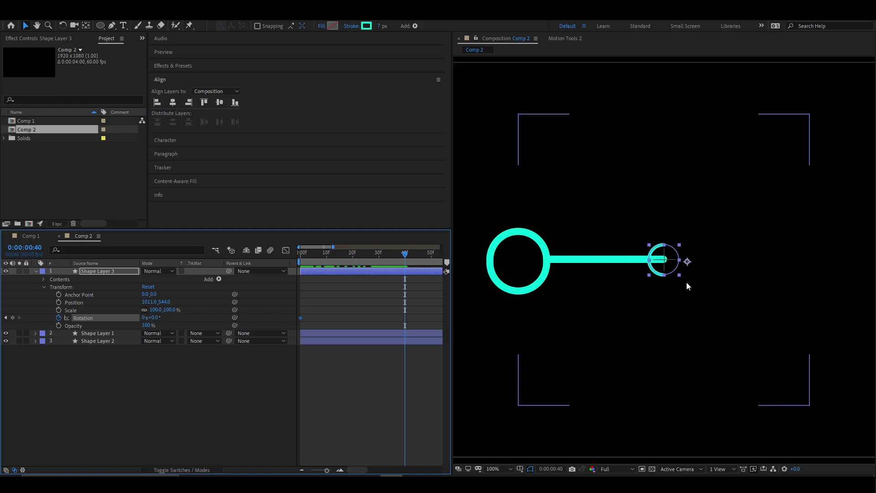
Center Shape Layer 3's anchor point on its content and move it onto the pivot at the composition's center
{"action": "key", "text": "ctrl+alt+Home"}
{"action": "key", "text": "apostrophe"}
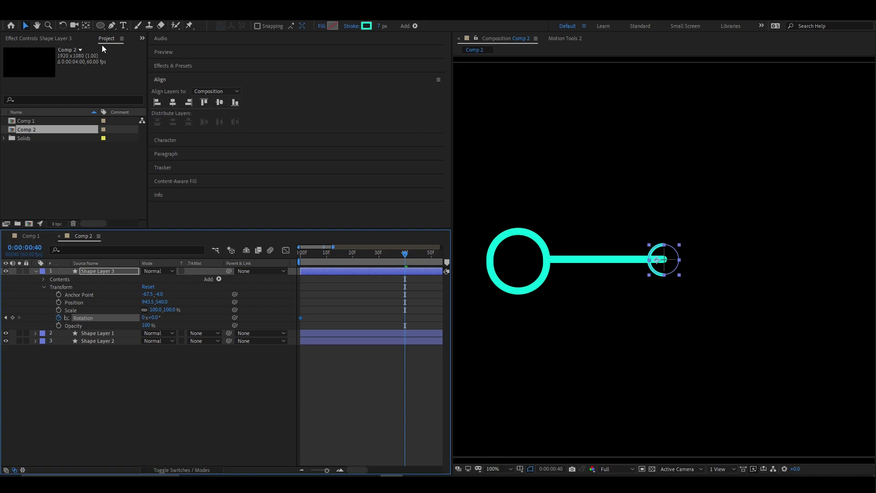
{"action": "key", "text": "y"}
{"action": "left_click_drag", "start_coordinate": [657, 260], "coordinate": [664, 259]}
{"action": "key", "text": "apostrophe"}
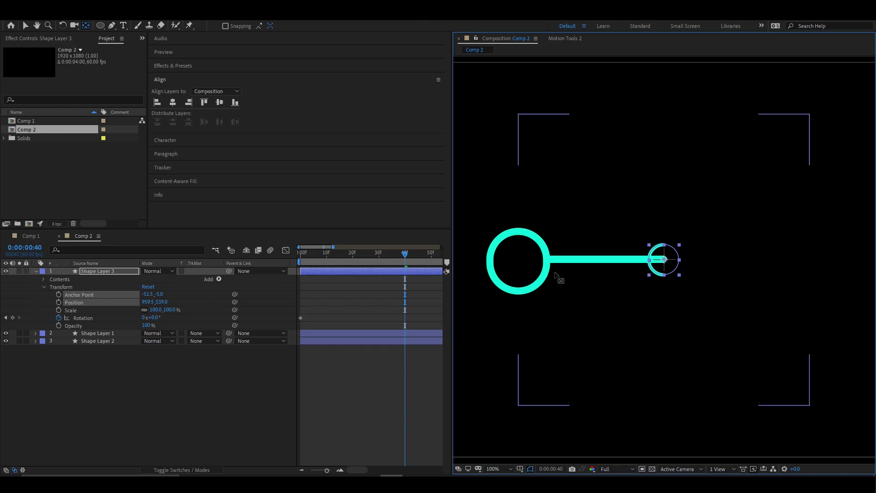
{"action": "key", "text": "apostrophe"}
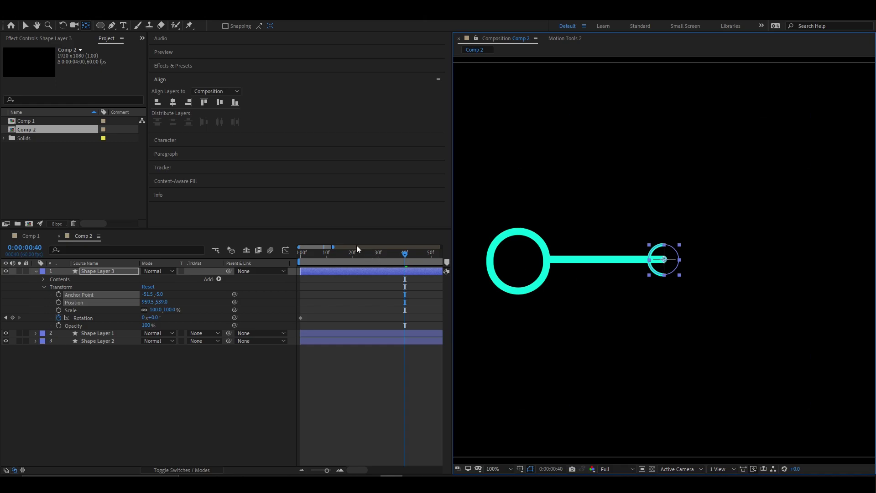
Set Shape Layer 3's Rotation to 180° at frame 40, return to the Selection tool, and preview the motion
{"action": "left_click", "coordinate": [155, 317]}
{"action": "type", "text": "180"}
{"action": "key", "text": "Return"}
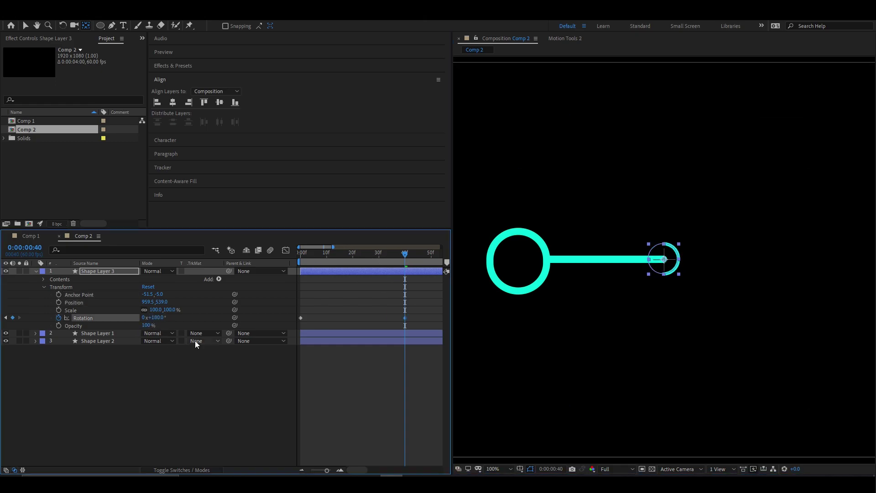
{"action": "key", "text": "apostrophe"}
{"action": "key", "text": "apostrophe"}
{"action": "left_click", "coordinate": [29, 27]}
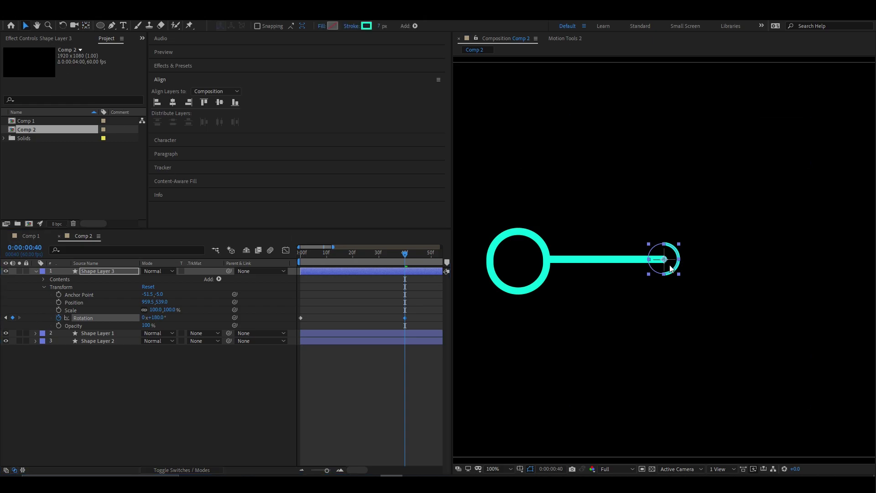
{"action": "scroll", "coordinate": [670, 263], "scroll_direction": "up", "scroll_amount": 1}
{"action": "scroll", "coordinate": [670, 264], "scroll_direction": "down", "scroll_amount": 1}
{"action": "left_click_drag", "start_coordinate": [404, 254], "coordinate": [355, 259]}
{"action": "key", "text": "space"}
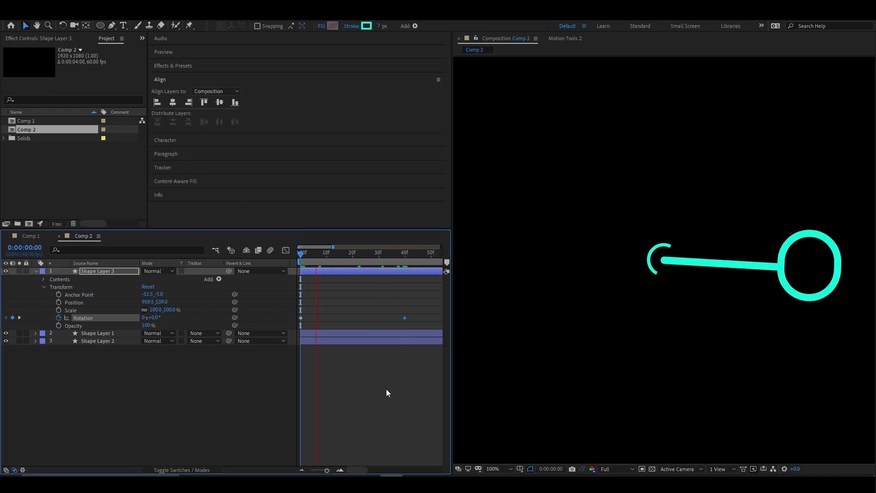
Apply Easy Ease to both Rotation keyframes of Shape Layer 3
{"action": "left_click_drag", "start_coordinate": [372, 469], "coordinate": [313, 471]}
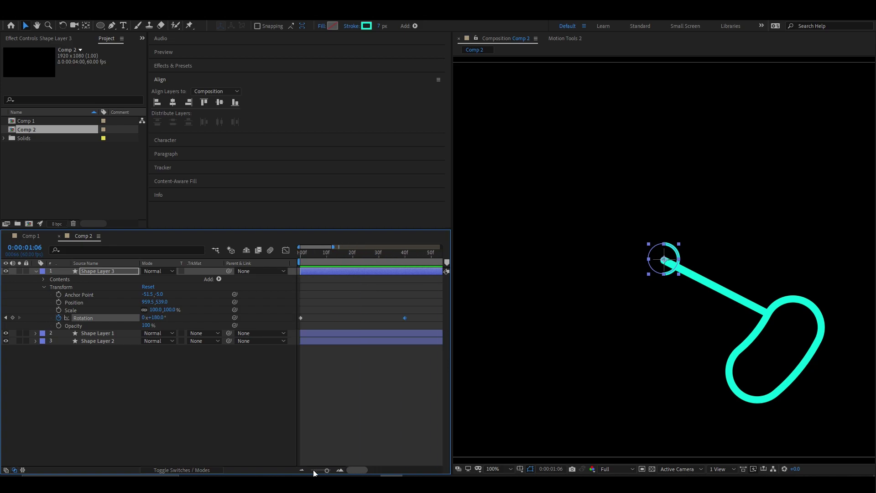
{"action": "left_click_drag", "start_coordinate": [413, 313], "coordinate": [292, 325]}
{"action": "key", "text": "F9"}
In the Graph Editor, set the incoming and outgoing velocity influence of the frame 40 Rotation keyframe to 70%
{"action": "left_click", "coordinate": [286, 250]}
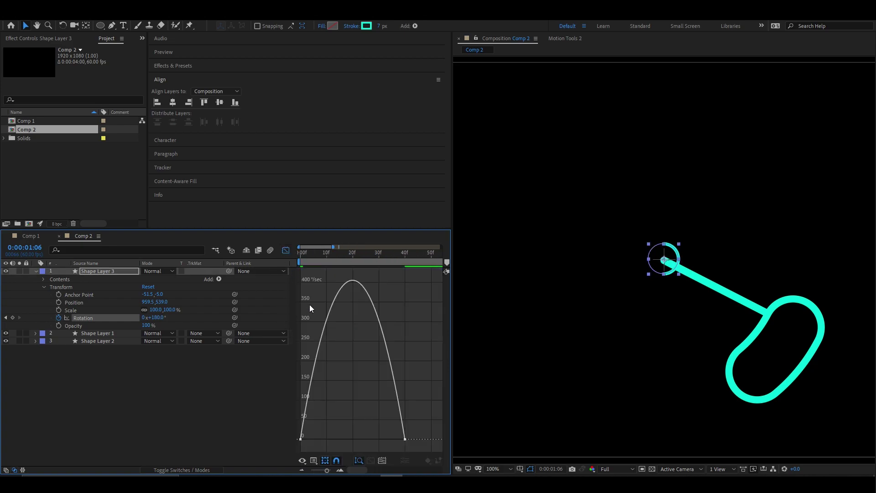
{"action": "left_click", "coordinate": [405, 439]}
{"action": "key", "text": "ctrl+shift+k"}
{"action": "left_click", "coordinate": [364, 221]}
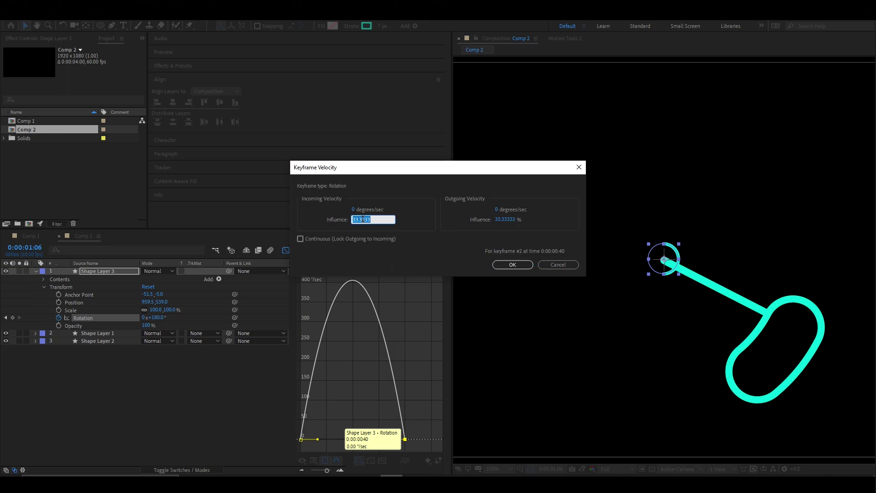
{"action": "type", "text": "70"}
{"action": "left_click", "coordinate": [505, 220]}
{"action": "type", "text": "7"}
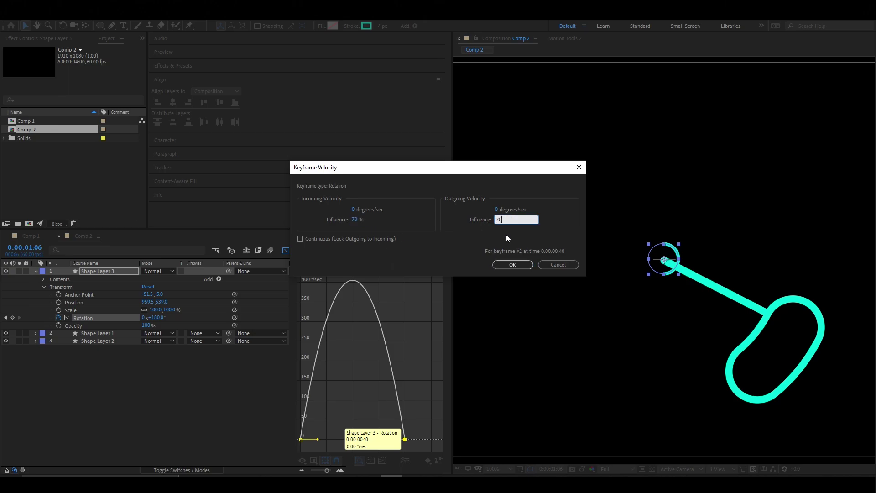
{"action": "key", "text": "Return"}
Set the incoming and outgoing velocity influence of the frame 0 Rotation keyframe to 70%, and return to the layer-bar view
{"action": "left_click", "coordinate": [301, 439]}
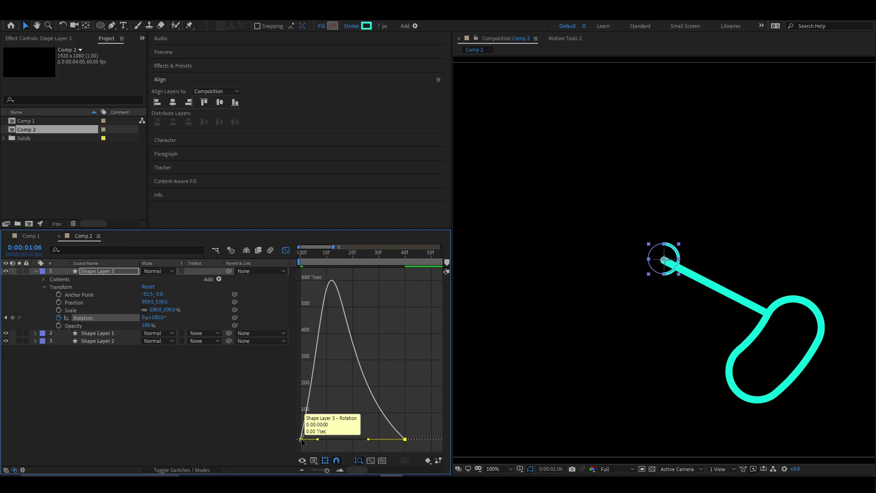
{"action": "key", "text": "ctrl+shift+k"}
{"action": "left_click", "coordinate": [498, 219]}
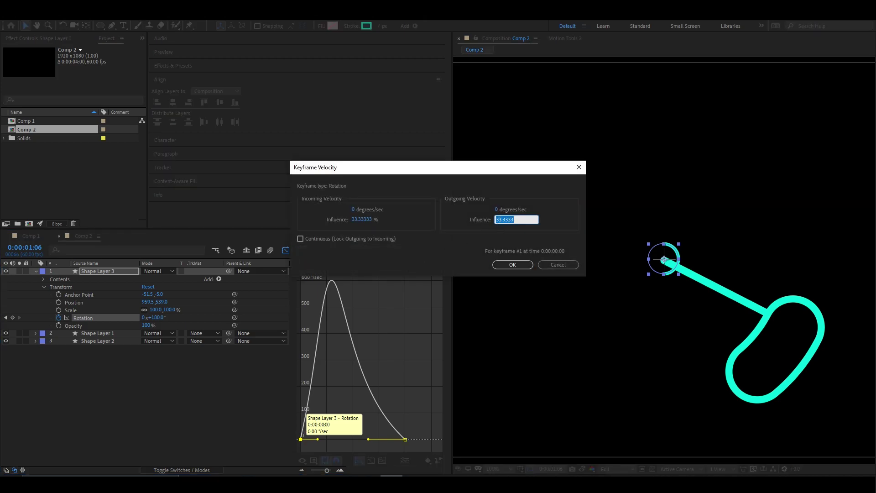
{"action": "left_click", "coordinate": [362, 220]}
{"action": "type", "text": "70"}
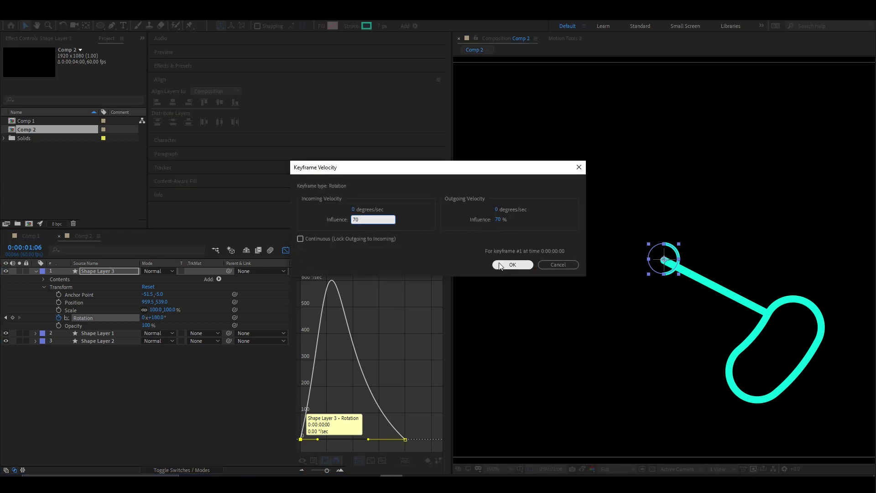
{"action": "key", "text": "Return"}
{"action": "key", "text": "shift+F3"}
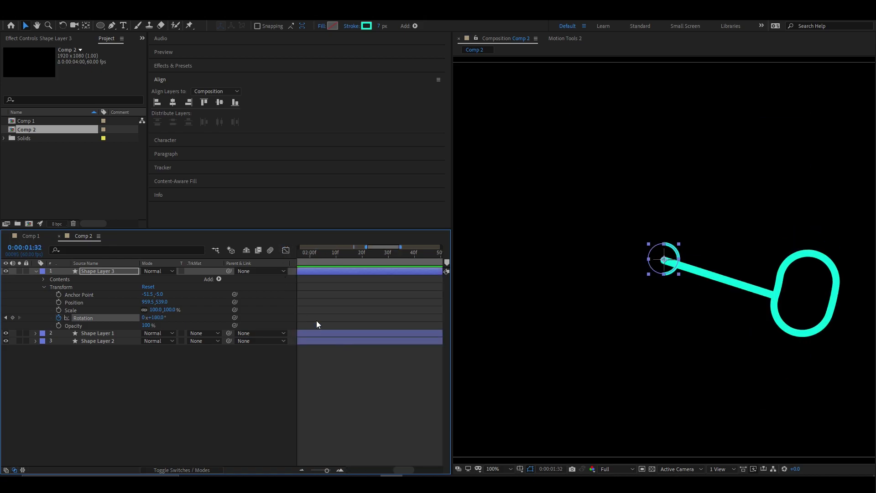
Add the expression loopOut("pingpong") to Shape Layer 3's Rotation and preview the loop
{"action": "left_click", "coordinate": [99, 271]}
{"action": "key", "text": "u"}
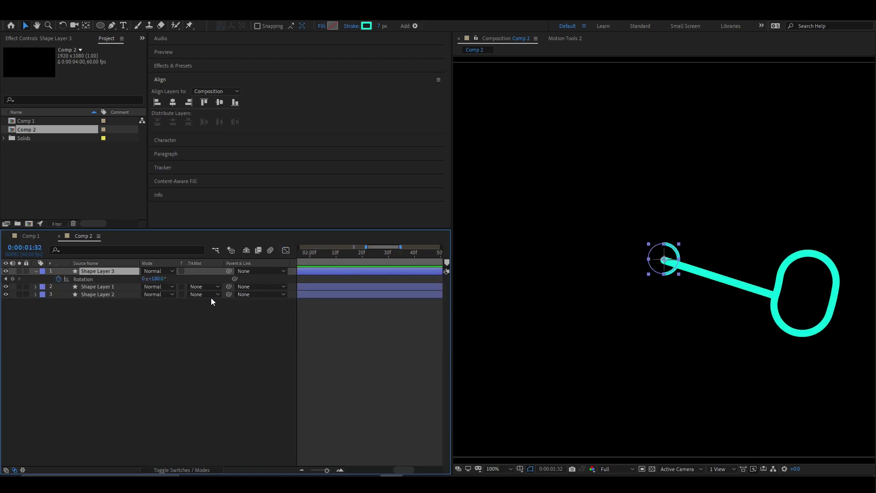
{"action": "left_click_drag", "start_coordinate": [408, 470], "coordinate": [363, 470]}
{"action": "left_click", "coordinate": [58, 279], "text": "alt"}
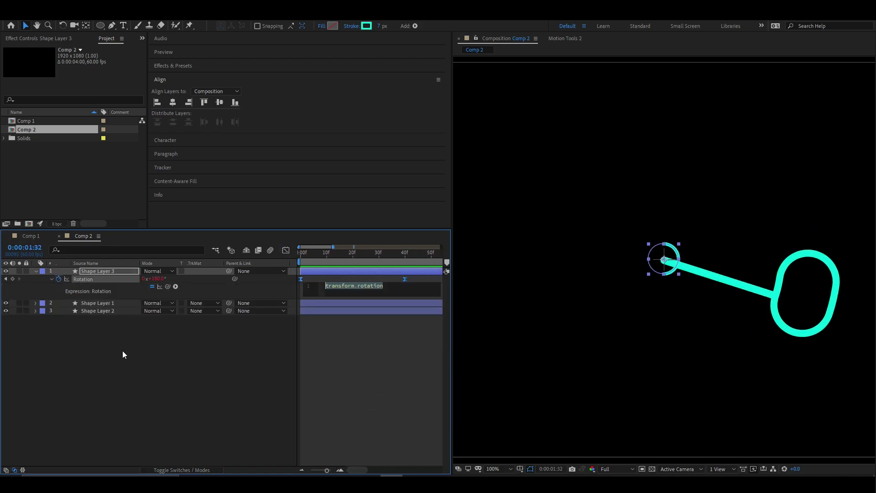
{"action": "type", "text": "loopOut(\"pingpong\")"}
{"action": "key", "text": "Return"}
{"action": "left_click", "coordinate": [416, 350]}
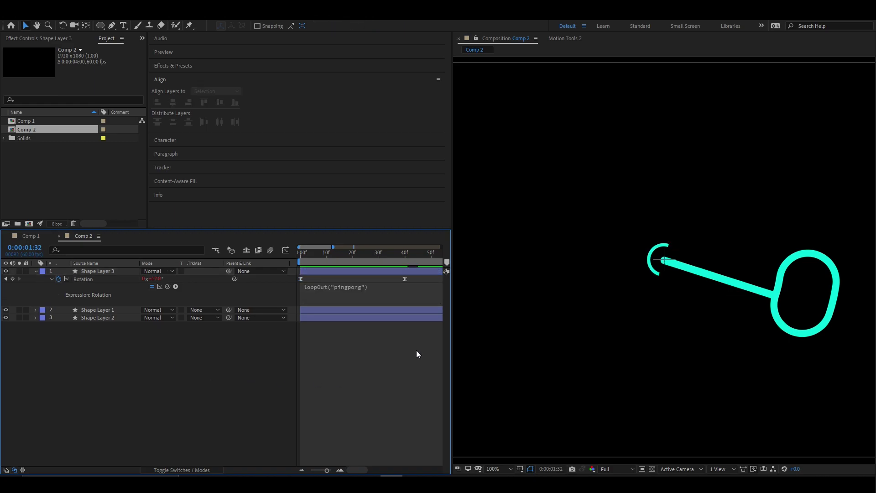
{"action": "key", "text": "space"}
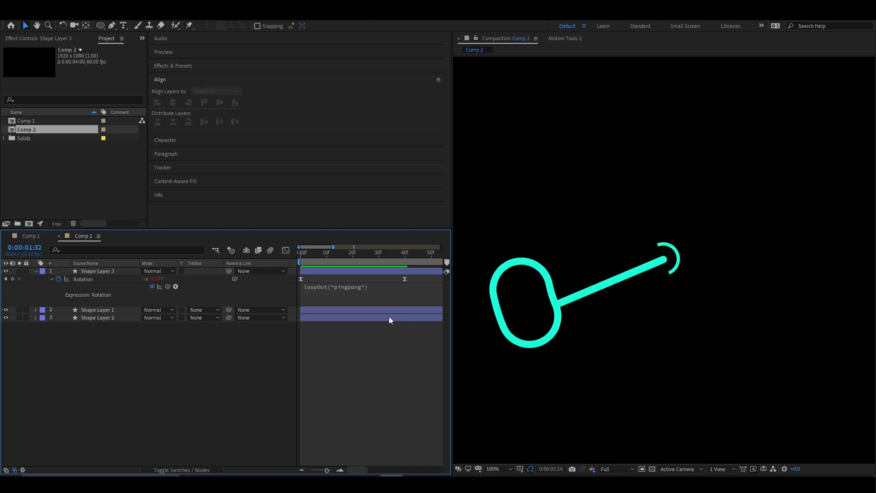
{"action": "key", "text": "space"}
{"action": "left_click_drag", "start_coordinate": [389, 254], "coordinate": [317, 262]}
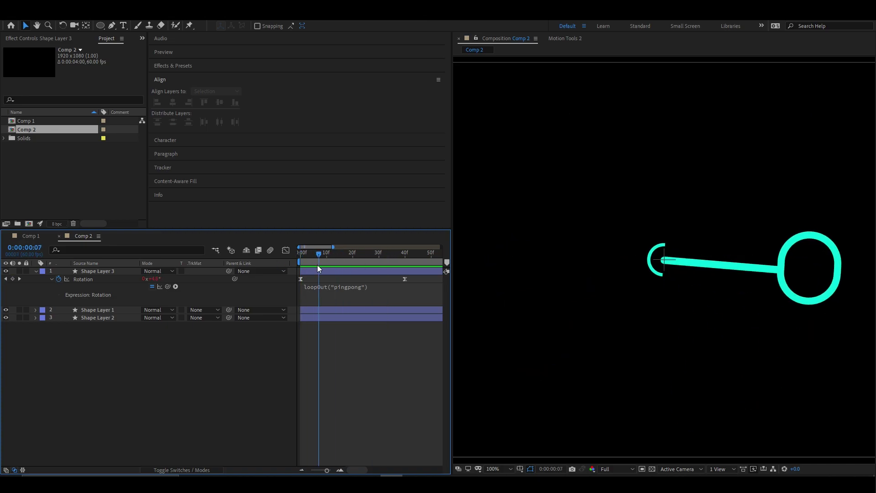
Collapse Shape Layer 3 and move it below Shape Layer 2 in the layer stack
{"action": "left_click", "coordinate": [36, 271]}
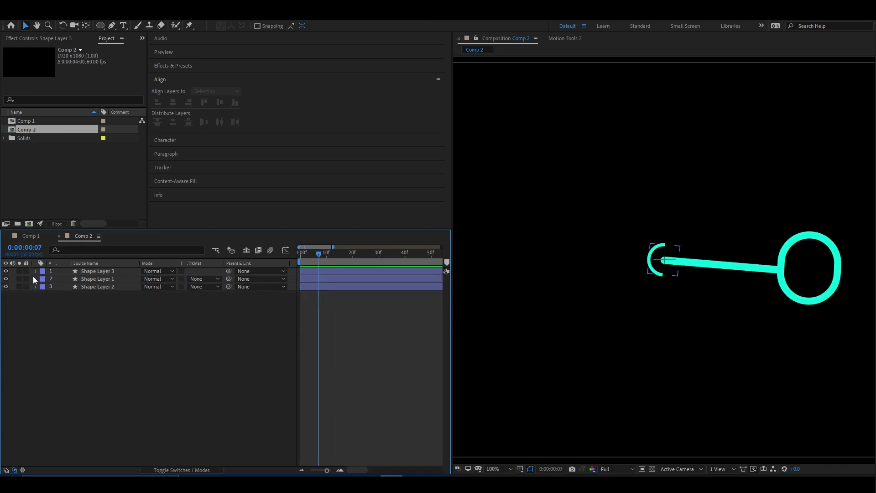
{"action": "left_click_drag", "start_coordinate": [86, 271], "coordinate": [80, 292]}
{"action": "left_click", "coordinate": [62, 273]}
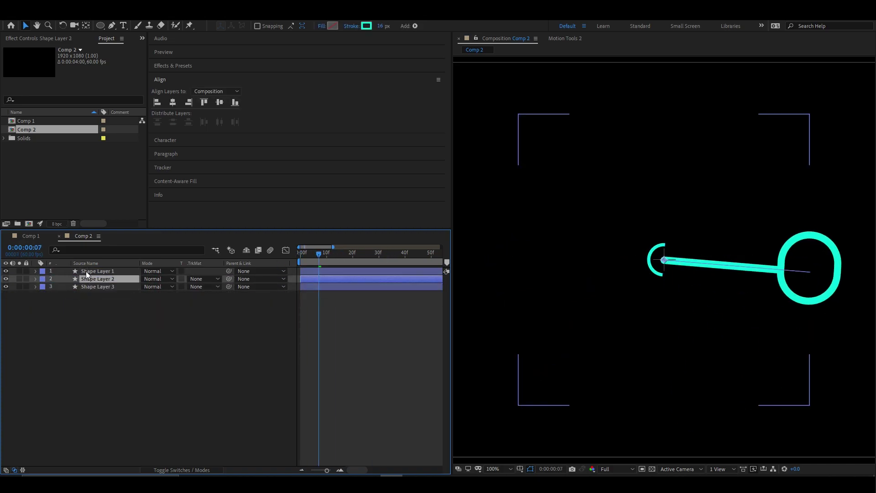
Group Shape Layer 1's ellipse, Trim Paths, Offset Paths and fill, and rename the group Pendulum
{"action": "left_click", "coordinate": [35, 270]}
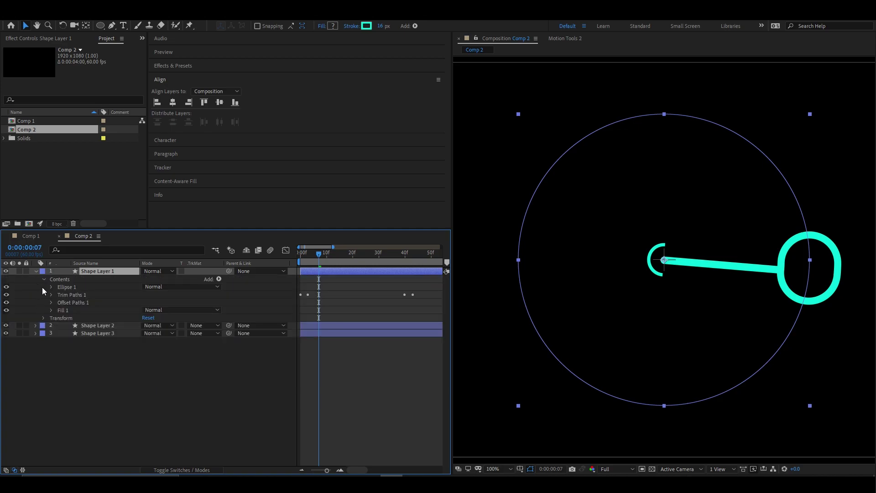
{"action": "left_click_drag", "start_coordinate": [41, 286], "coordinate": [89, 313]}
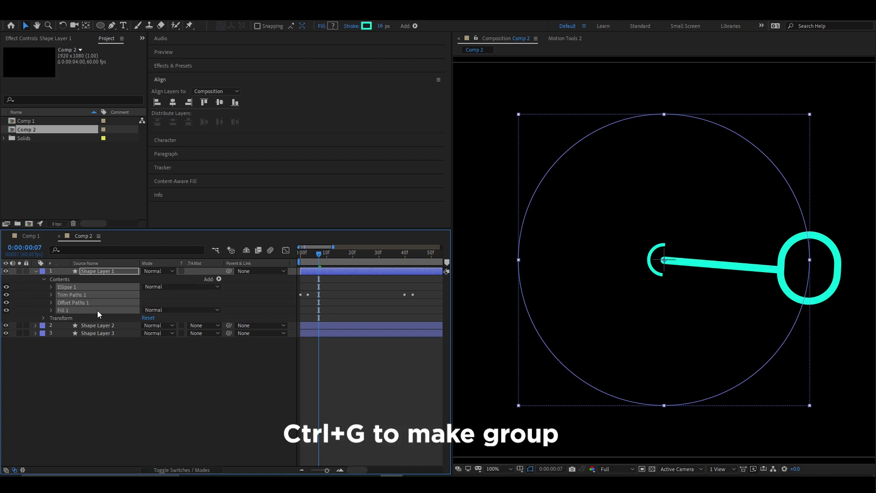
{"action": "key", "text": "ctrl+g"}
{"action": "right_click", "coordinate": [64, 286]}
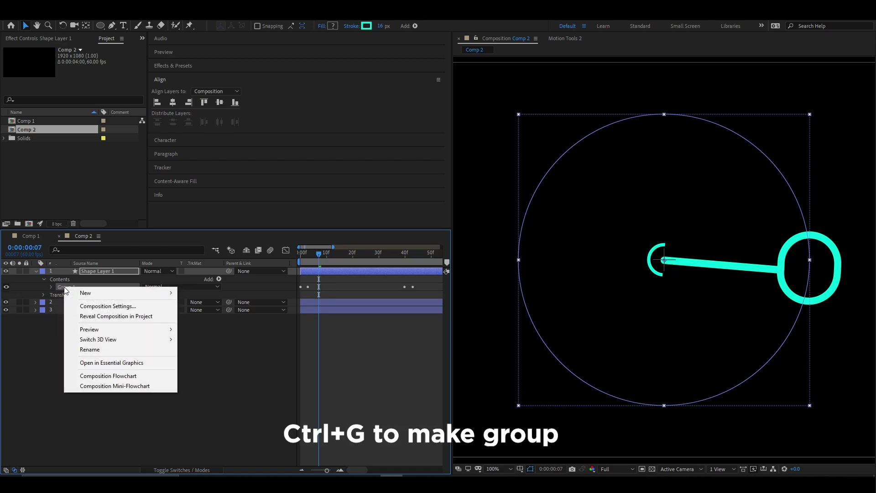
{"action": "left_click", "coordinate": [102, 349]}
{"action": "type", "text": "Pendul"}
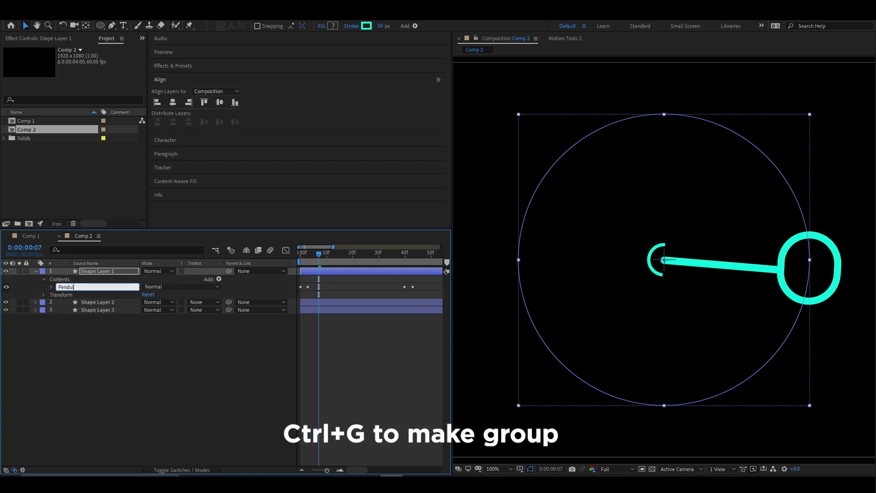
{"action": "type", "text": "um"}
{"action": "left_click", "coordinate": [101, 371]}
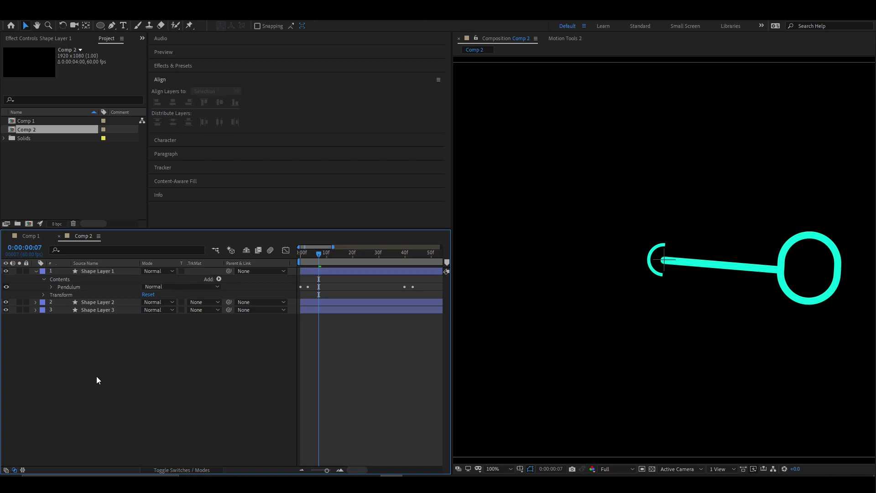
Duplicate the Pendulum group, place the copy below the original, and rename it trail
{"action": "left_click", "coordinate": [74, 288]}
{"action": "key", "text": "ctrl+d"}
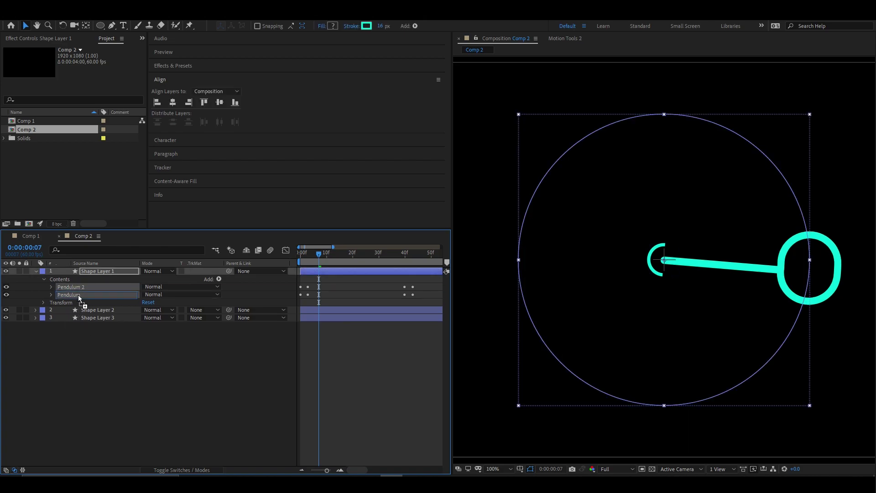
{"action": "right_click", "coordinate": [69, 295]}
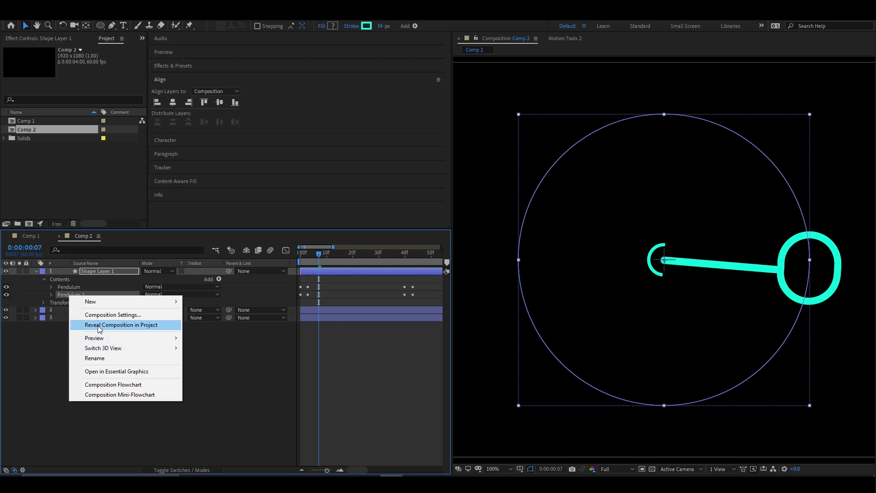
{"action": "left_click", "coordinate": [100, 356]}
{"action": "type", "text": "Trail"}
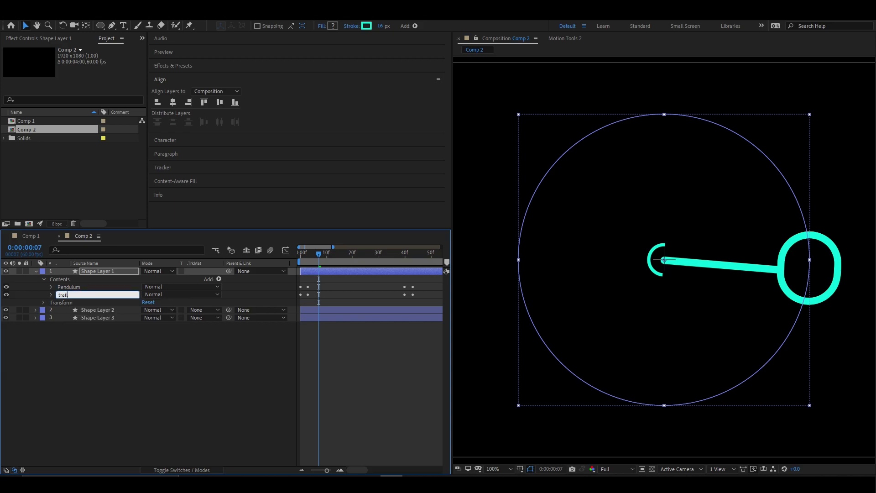
{"action": "left_click", "coordinate": [105, 349]}
Move the trail group above Pendulum, turn off its Offset Paths and Fill, and preview the swing
{"action": "left_click", "coordinate": [52, 294]}
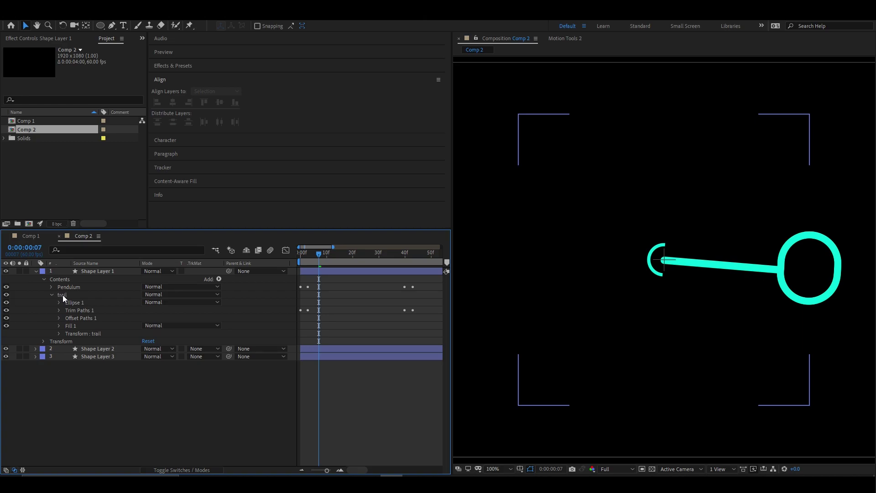
{"action": "mouse_move", "coordinate": [62, 295]}
{"action": "left_mouse_down"}
{"action": "mouse_move", "coordinate": [68, 285]}
{"action": "mouse_move", "coordinate": [61, 288]}
{"action": "left_mouse_up"}
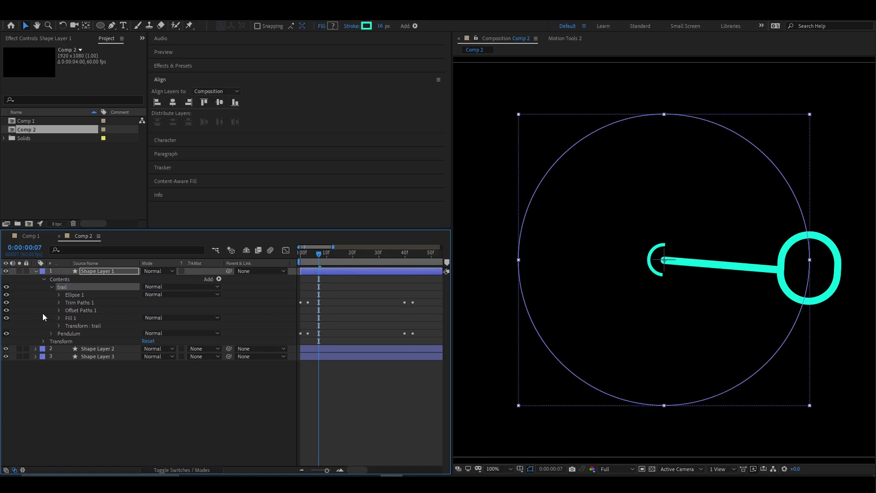
{"action": "left_click", "coordinate": [71, 318]}
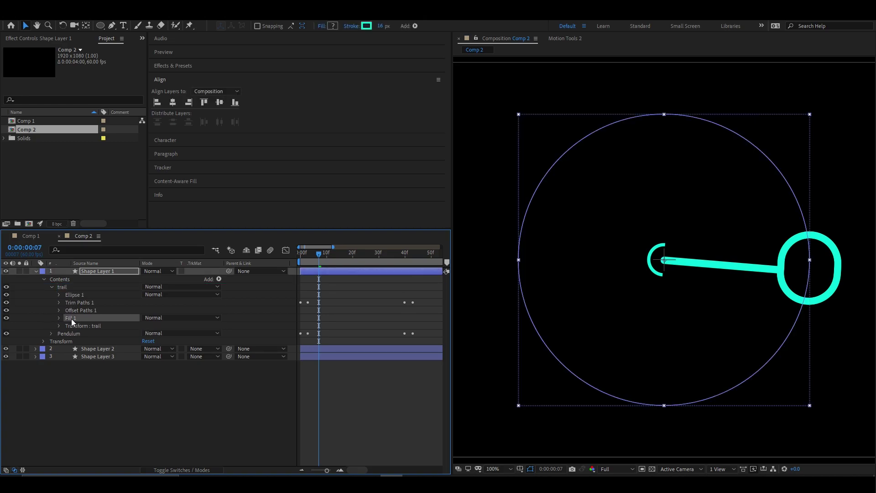
{"action": "left_click", "coordinate": [5, 317]}
{"action": "key", "text": "space"}
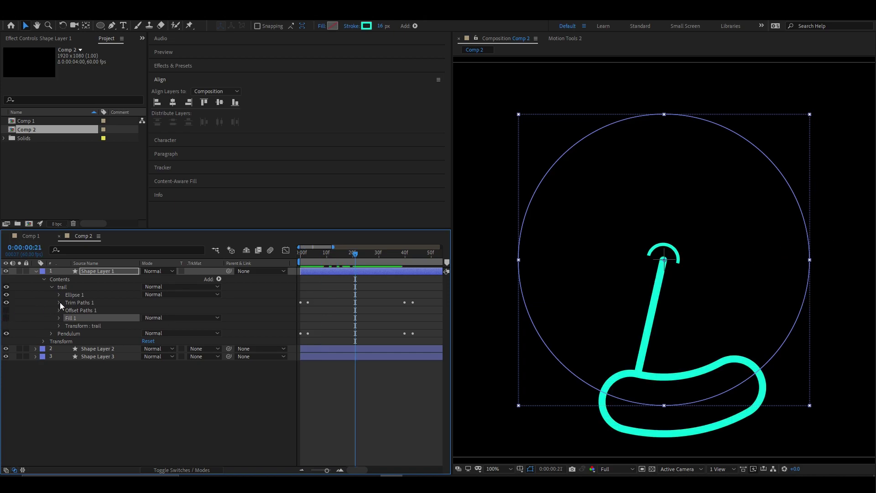
Shift the trail's Trim Paths Start keyframes to about frames 5 and 45, and set its stroke to width 8 with a Round Cap
{"action": "left_click", "coordinate": [59, 303]}
{"action": "mouse_move", "coordinate": [301, 289]}
{"action": "left_mouse_down"}
{"action": "mouse_move", "coordinate": [311, 305]}
{"action": "mouse_move", "coordinate": [420, 310]}
{"action": "left_mouse_up"}
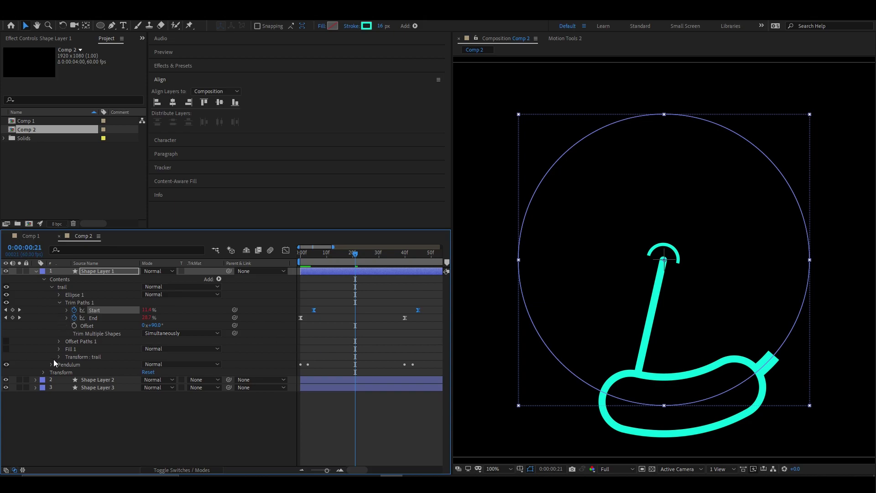
{"action": "left_click", "coordinate": [59, 296]}
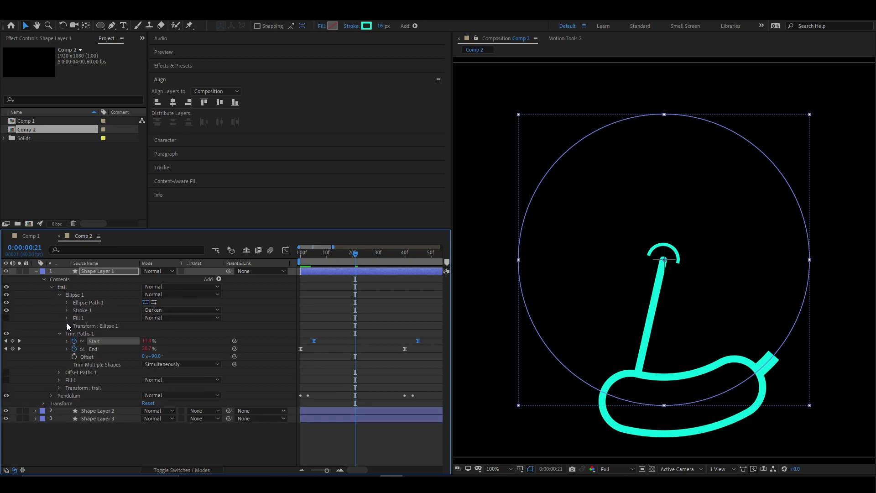
{"action": "left_click", "coordinate": [68, 310]}
{"action": "mouse_move", "coordinate": [146, 341]}
{"action": "left_mouse_down"}
{"action": "mouse_move", "coordinate": [132, 341]}
{"action": "mouse_move", "coordinate": [142, 341]}
{"action": "left_mouse_up"}
{"action": "left_click", "coordinate": [182, 349]}
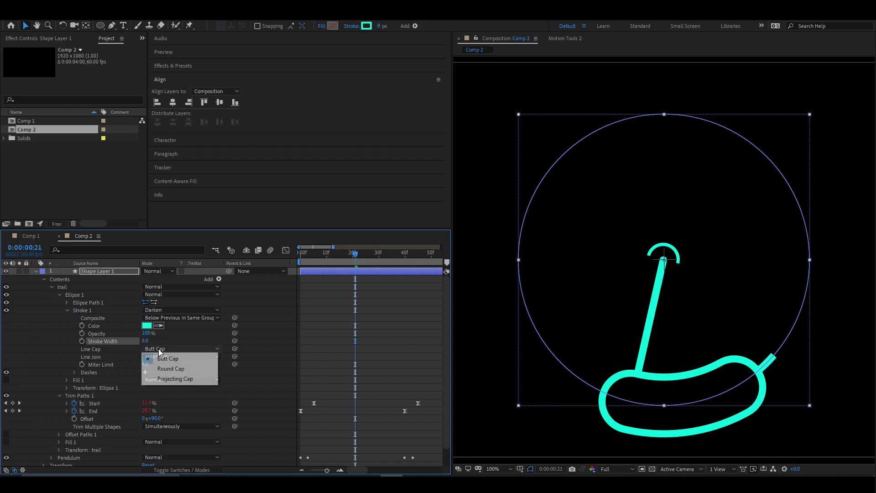
{"action": "left_click", "coordinate": [184, 370]}
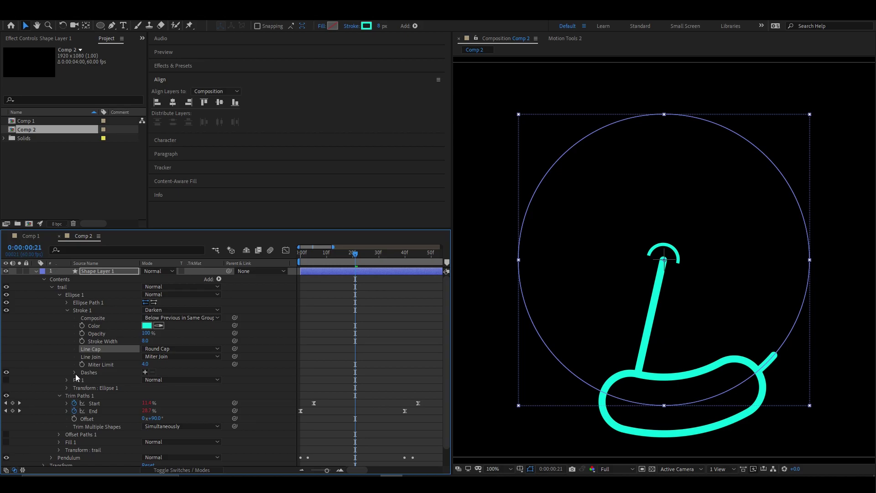
Add a Dash and a Gap of 10 to the trail's stroke, and shift its Start keyframes to about frames 6 and 46
{"action": "left_click", "coordinate": [145, 372]}
{"action": "left_click", "coordinate": [145, 372]}
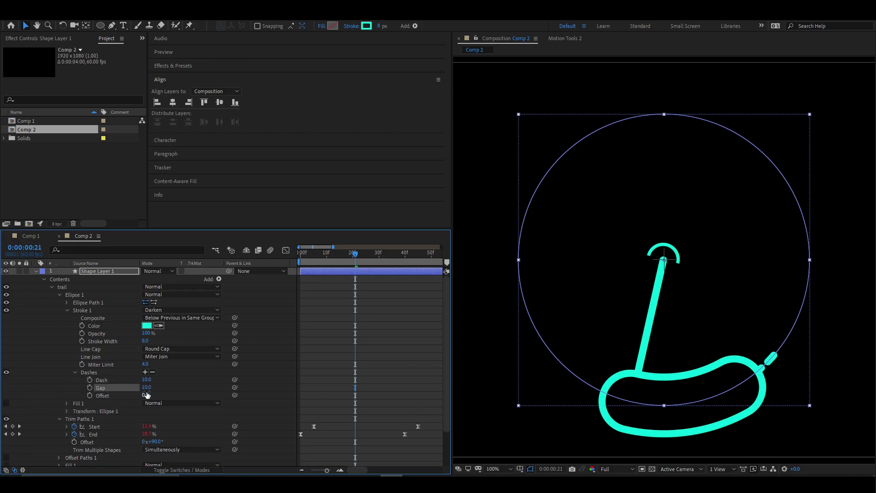
{"action": "left_click", "coordinate": [147, 379]}
{"action": "left_click_drag", "start_coordinate": [304, 411], "coordinate": [421, 428]}
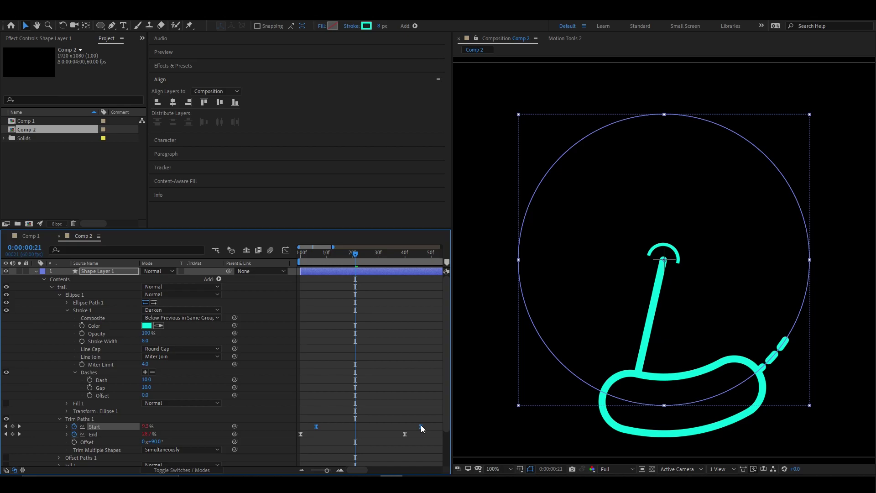
Try Butt Cap as the trail stroke's line cap, and restore Round Cap
{"action": "left_click", "coordinate": [187, 350]}
{"action": "left_click", "coordinate": [190, 357]}
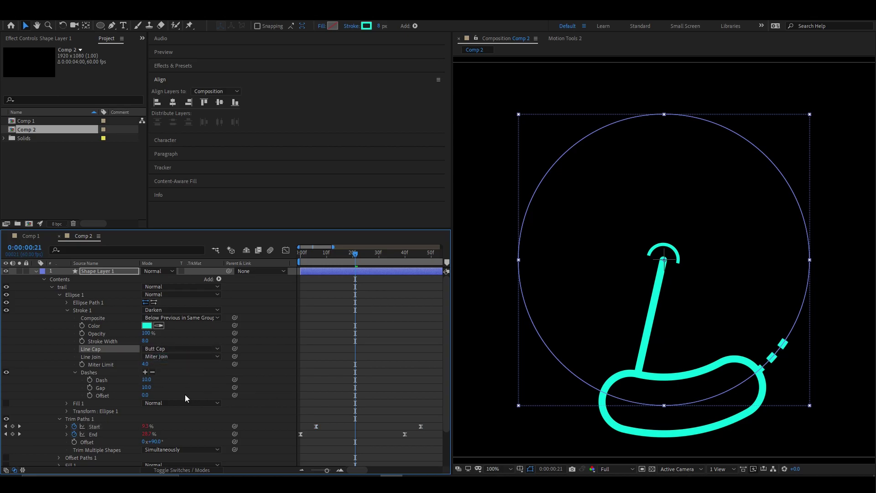
{"action": "left_click", "coordinate": [179, 349]}
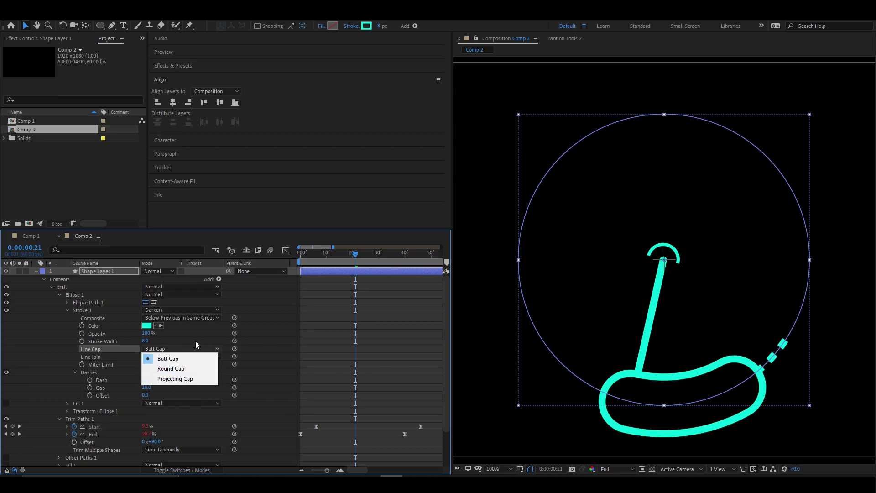
{"action": "left_click", "coordinate": [180, 369]}
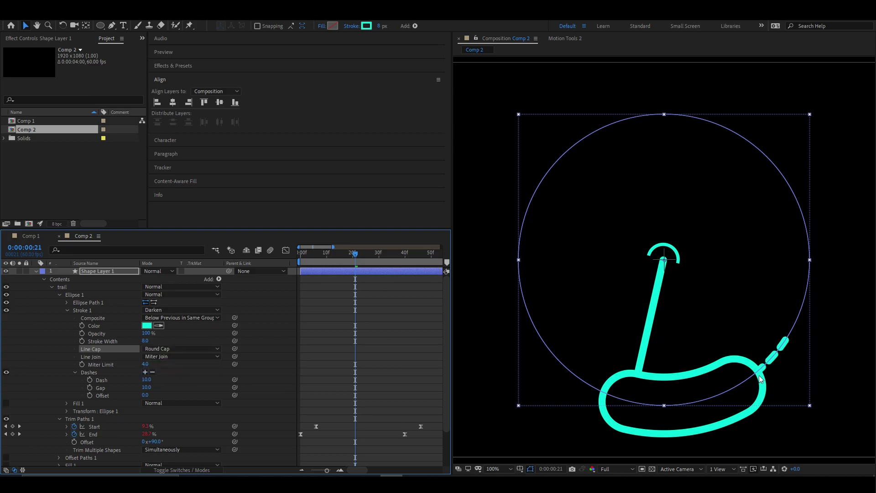
Set the trail's stroke to width 5, Dash 12 and Gap 12, and shift its Start keyframes to about frames 7 and 47
{"action": "left_click_drag", "start_coordinate": [145, 379], "coordinate": [151, 389]}
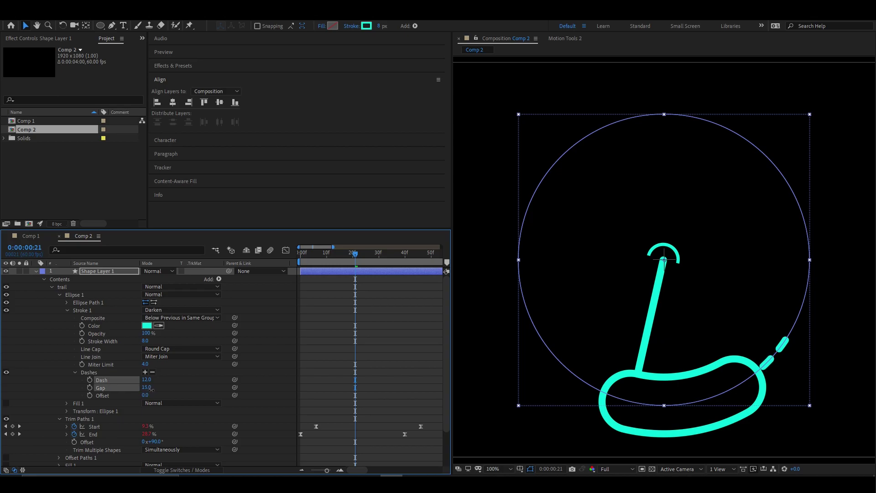
{"action": "left_click_drag", "start_coordinate": [430, 421], "coordinate": [318, 430]}
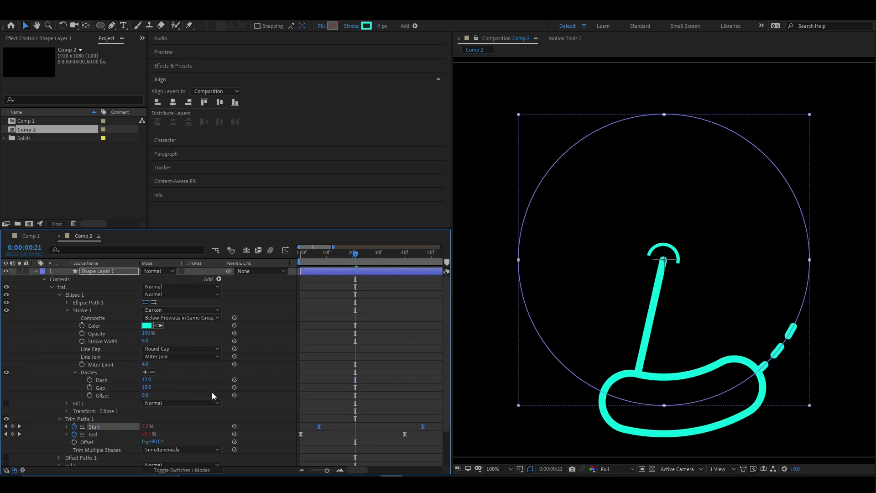
{"action": "left_click_drag", "start_coordinate": [146, 343], "coordinate": [145, 342]}
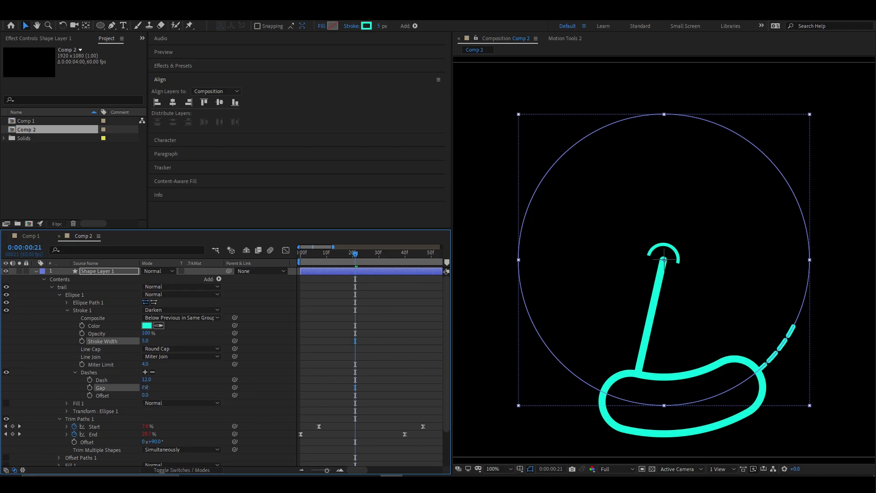
{"action": "left_click_drag", "start_coordinate": [146, 387], "coordinate": [149, 387]}
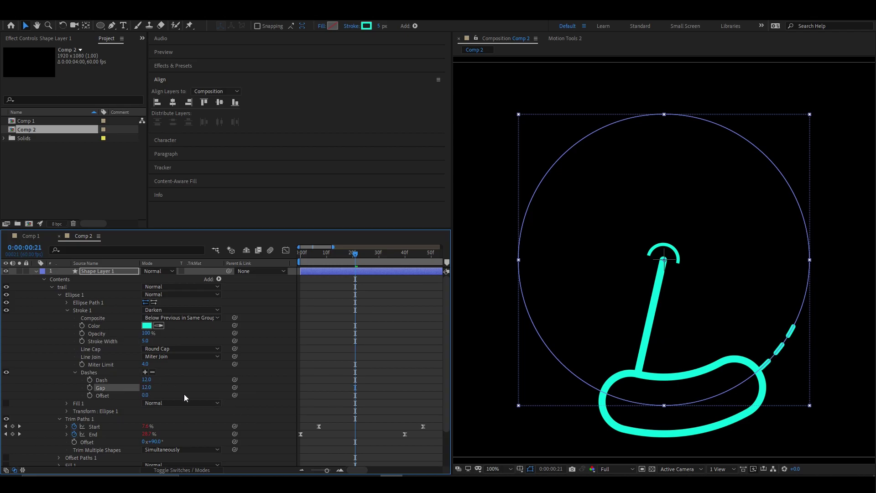
Collapse the trail group's properties and preview the dashed trail following the pendulum
{"action": "left_click", "coordinate": [76, 372]}
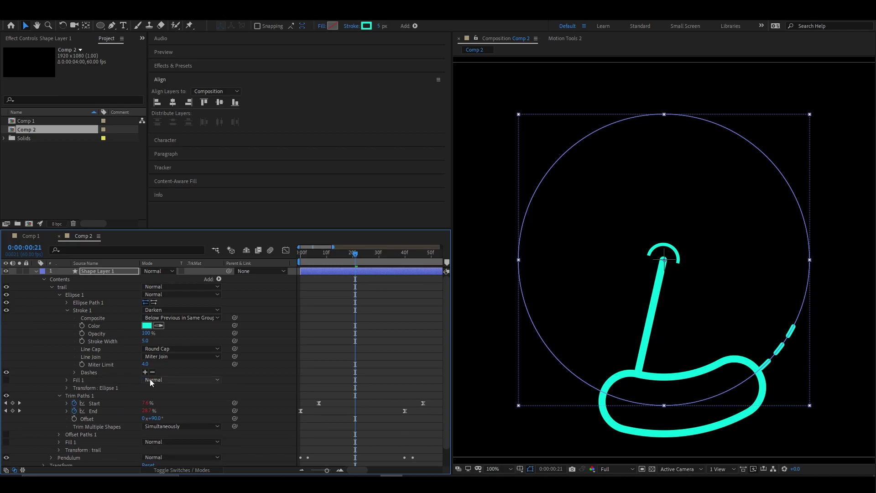
{"action": "left_click", "coordinate": [67, 310]}
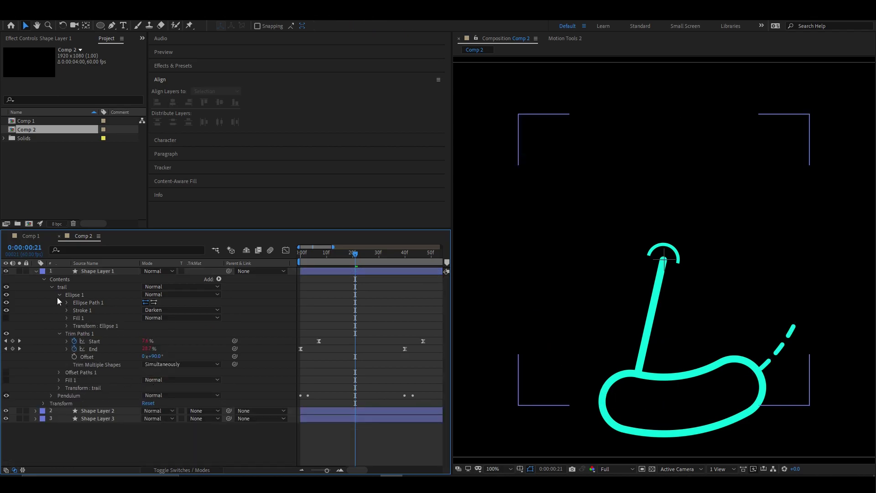
{"action": "left_click", "coordinate": [52, 286]}
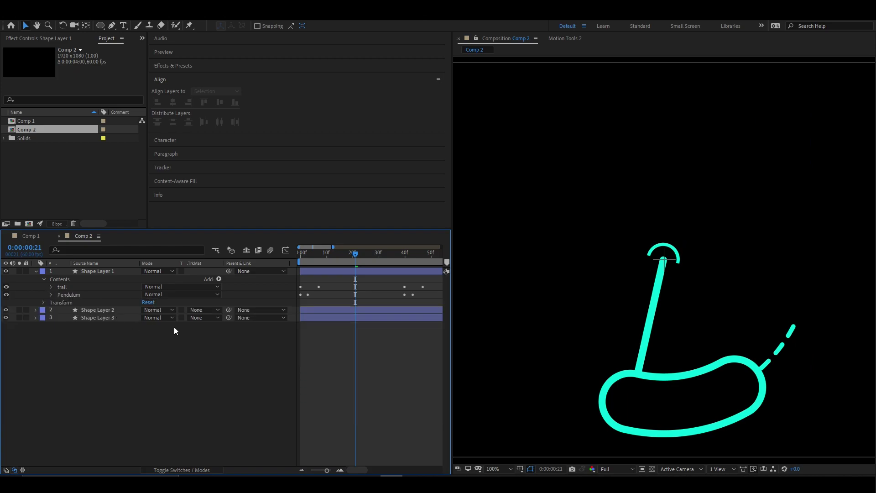
{"action": "key", "text": "space"}
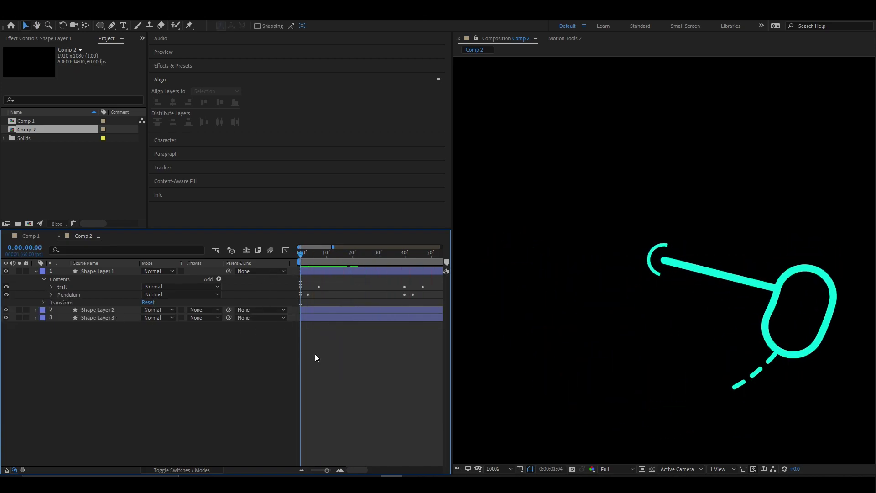
{"action": "key", "text": "space"}
{"action": "left_click_drag", "start_coordinate": [370, 255], "coordinate": [305, 261]}
Move the trail group below Pendulum and duplicate it twice
{"action": "left_click_drag", "start_coordinate": [71, 287], "coordinate": [68, 300]}
{"action": "key", "text": "ctrl+d"}
{"action": "key", "text": "ctrl+d"}
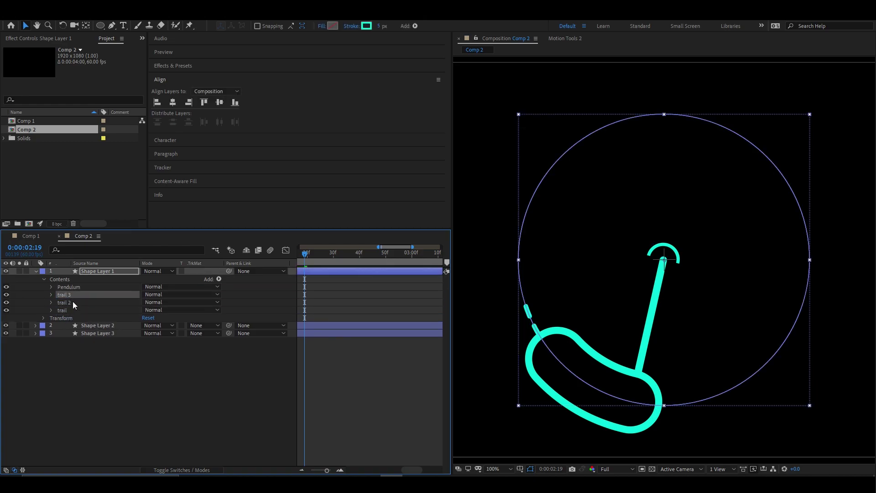
Increase the group Scale of trail 2 so its dashes follow the outer edge of the pendulum ring
{"action": "left_click", "coordinate": [72, 302]}
{"action": "left_click", "coordinate": [52, 302]}
{"action": "left_click", "coordinate": [59, 341]}
{"action": "left_click_drag", "start_coordinate": [168, 364], "coordinate": [147, 356]}
{"action": "left_click", "coordinate": [59, 341]}
Set trail 3's group Scale to 81%, preview the three trails, and collapse the trail groups
{"action": "left_click", "coordinate": [51, 294]}
{"action": "left_click", "coordinate": [60, 334]}
{"action": "key", "text": "space"}
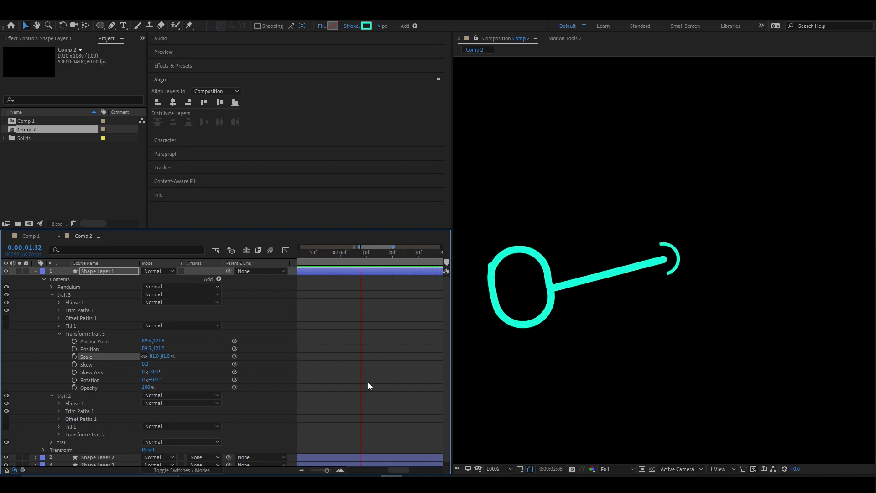
{"action": "key", "text": "space"}
{"action": "left_click", "coordinate": [59, 333]}
{"action": "left_click", "coordinate": [51, 340]}
{"action": "left_click", "coordinate": [52, 295]}
Try a smaller duplicate of trail 3 at 59% Scale, preview it, and delete the copy
{"action": "left_click", "coordinate": [64, 294]}
{"action": "key", "text": "ctrl+d"}
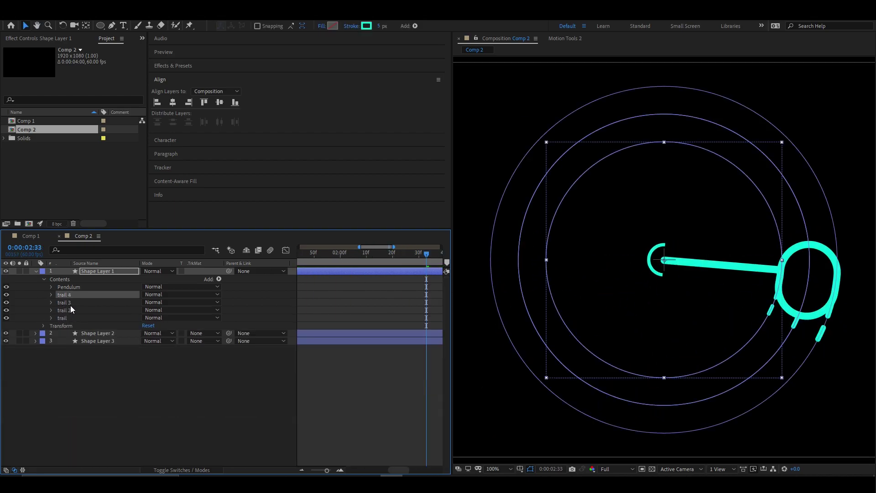
{"action": "left_click", "coordinate": [51, 295]}
{"action": "left_click", "coordinate": [59, 334]}
{"action": "left_click_drag", "start_coordinate": [154, 356], "coordinate": [142, 356]}
{"action": "key", "text": "space"}
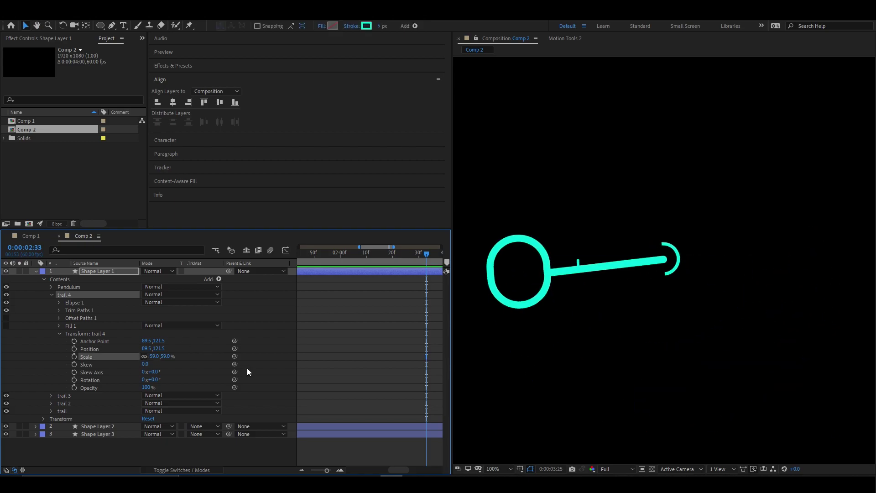
{"action": "left_click", "coordinate": [70, 296]}
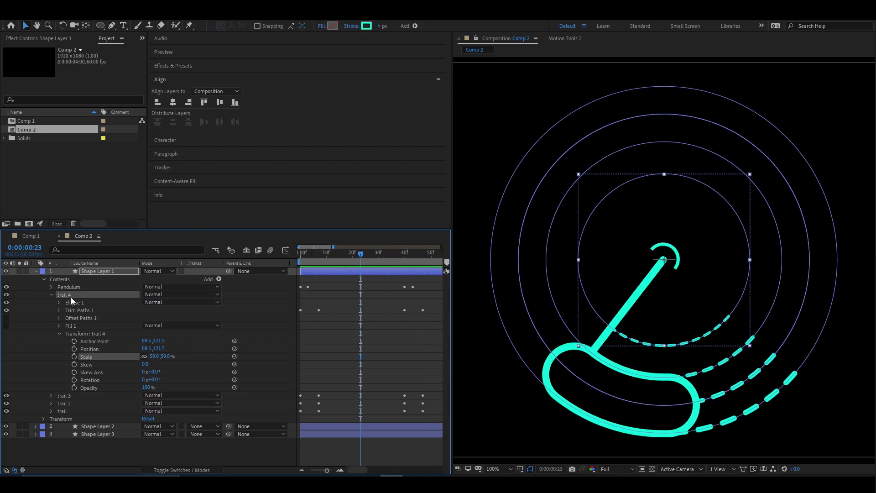
{"action": "key", "text": "Delete"}
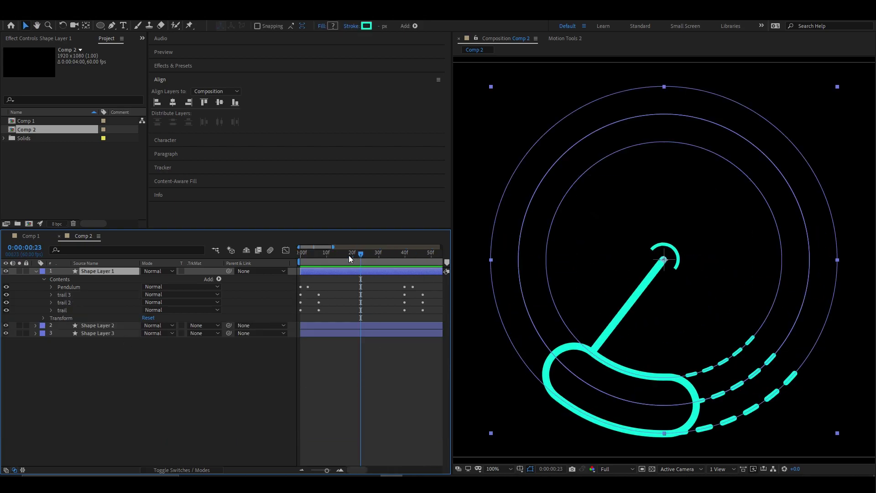
Return to the first frame, deselect everything, and collapse Shape Layer 1
{"action": "key", "text": "Home"}
{"action": "left_click", "coordinate": [269, 382]}
{"action": "left_click", "coordinate": [37, 271]}
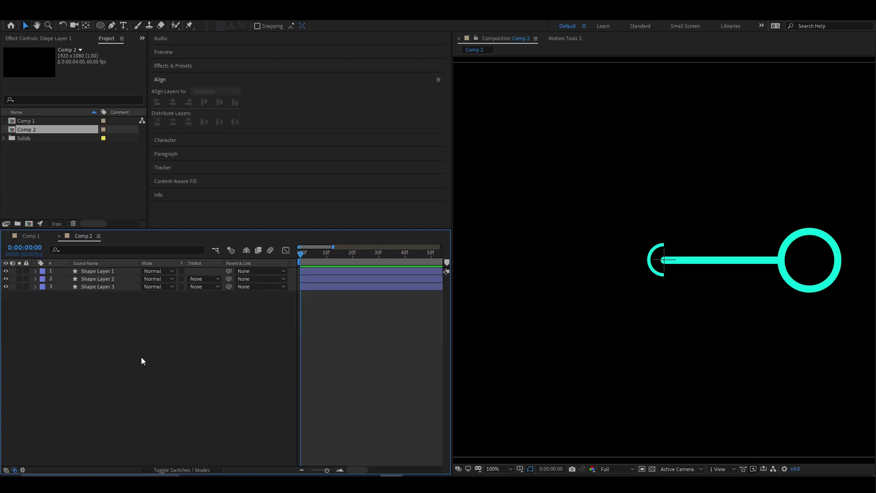